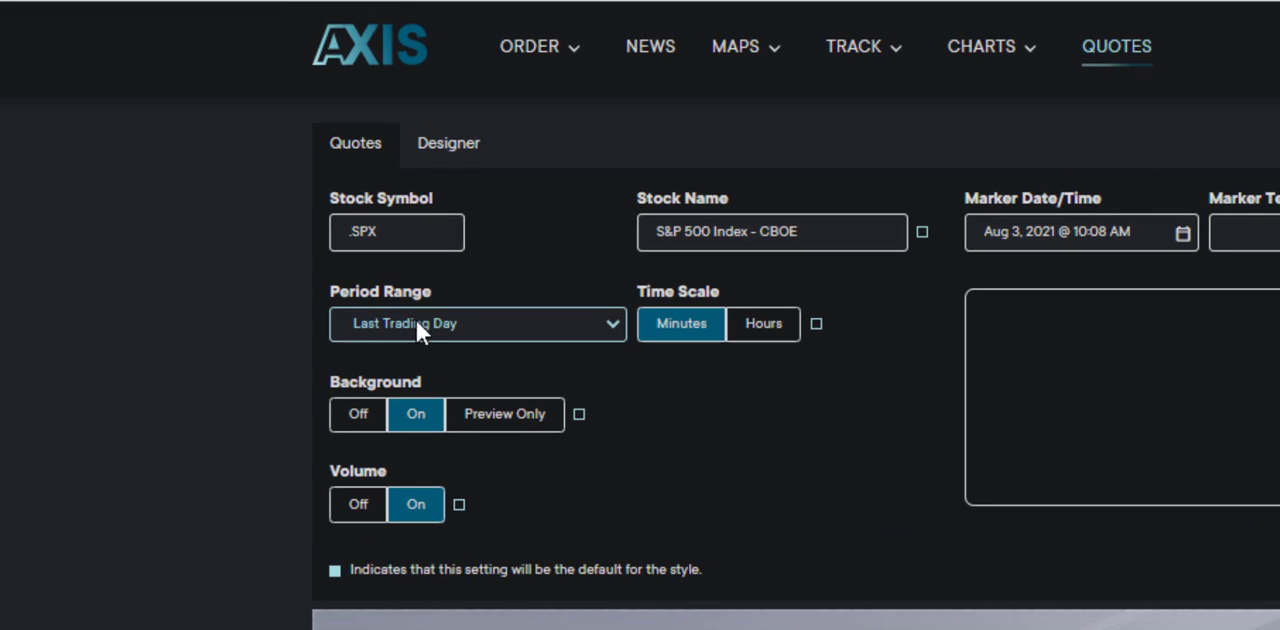
Step: Try the Today and Last Week period ranges on the S&P 500 chart, and settle on Last Month
click(614, 323)
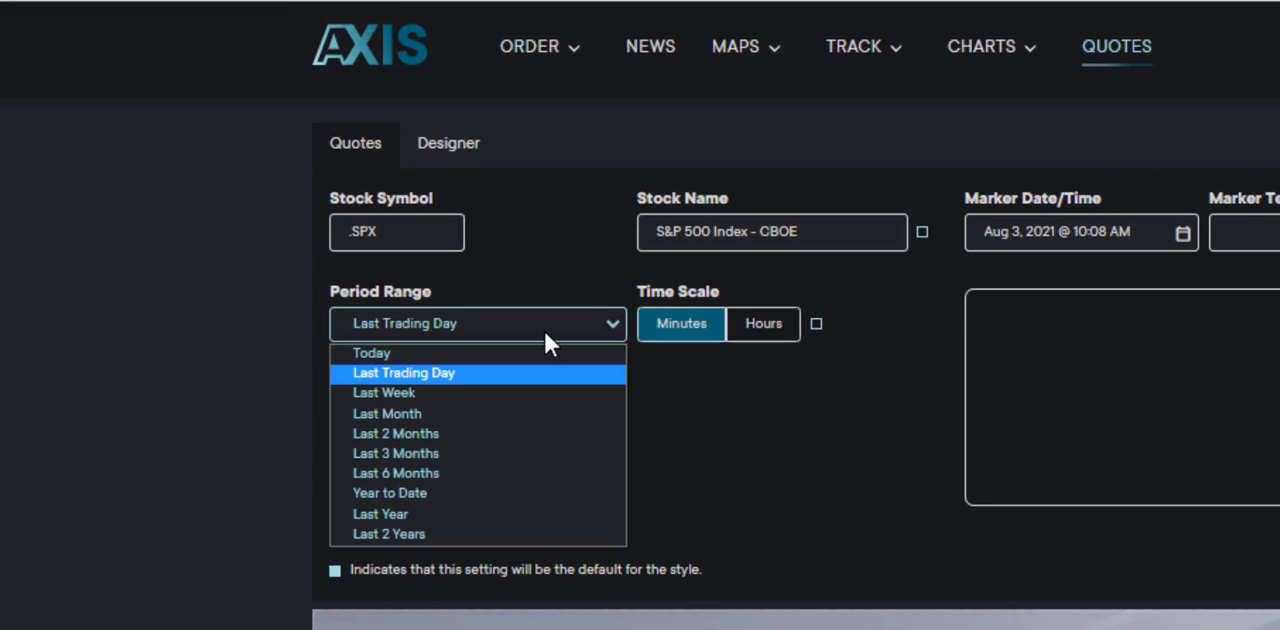
click(513, 350)
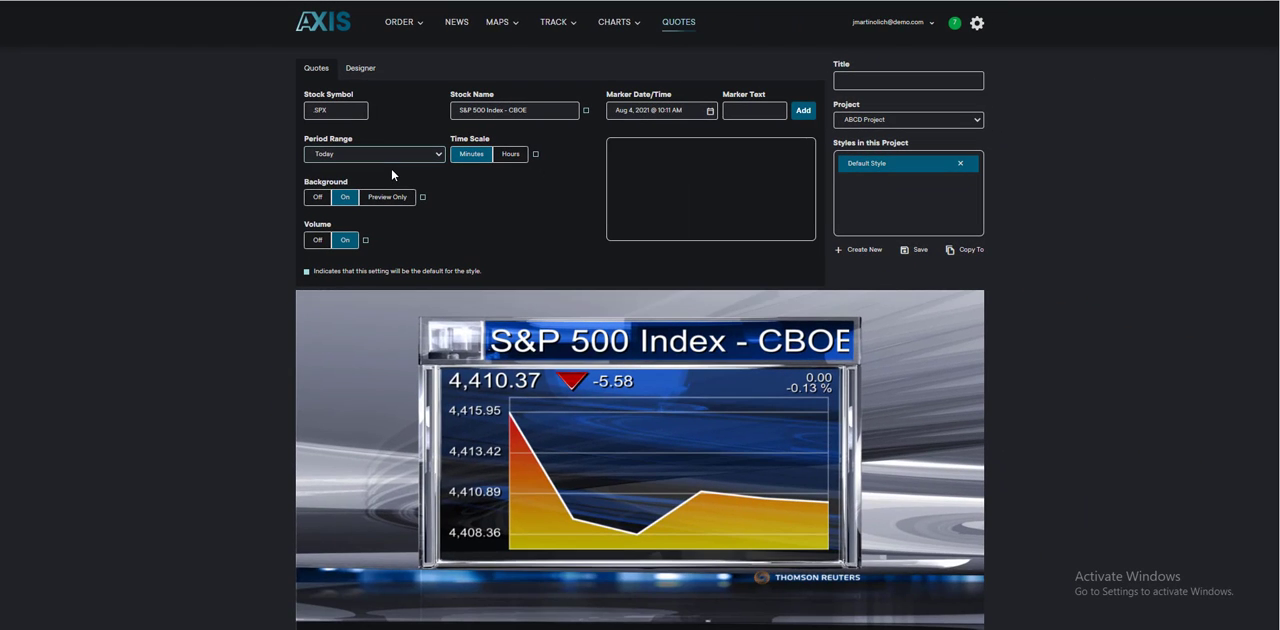
click(378, 156)
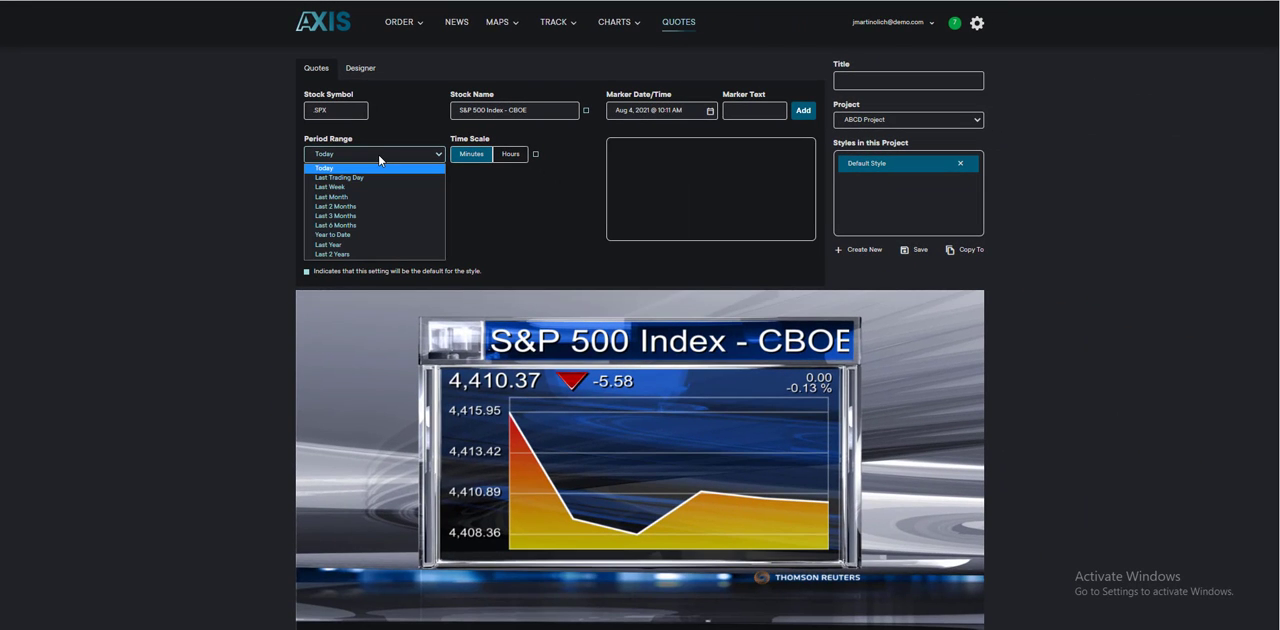
click(347, 182)
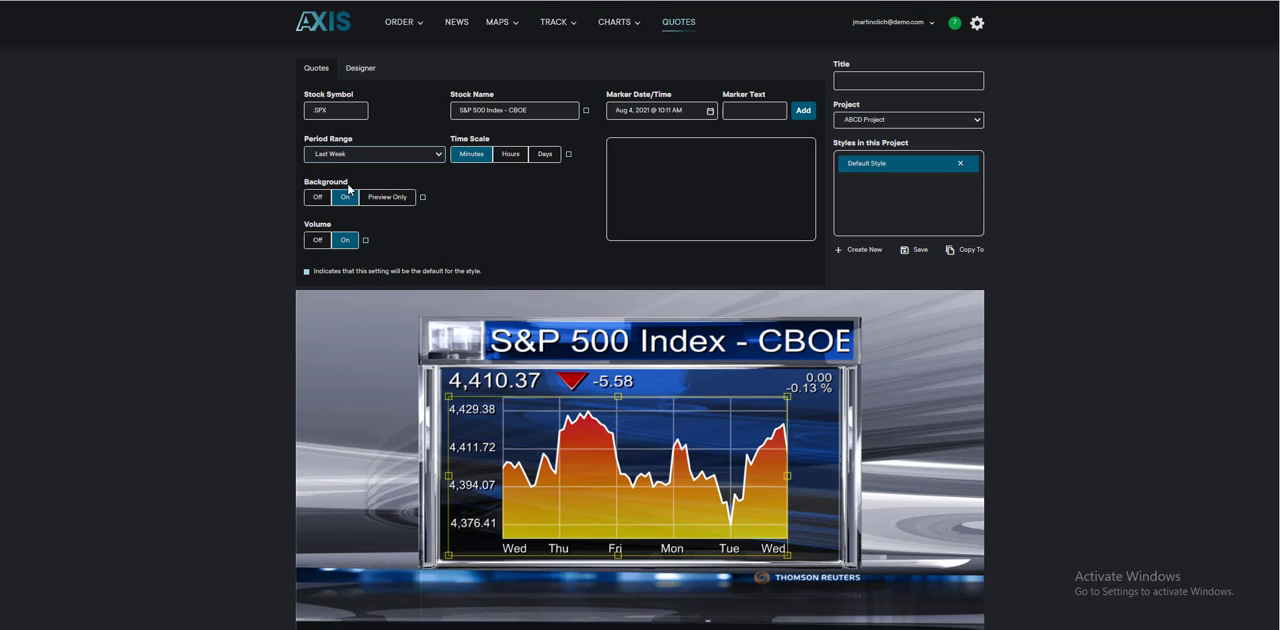
click(366, 154)
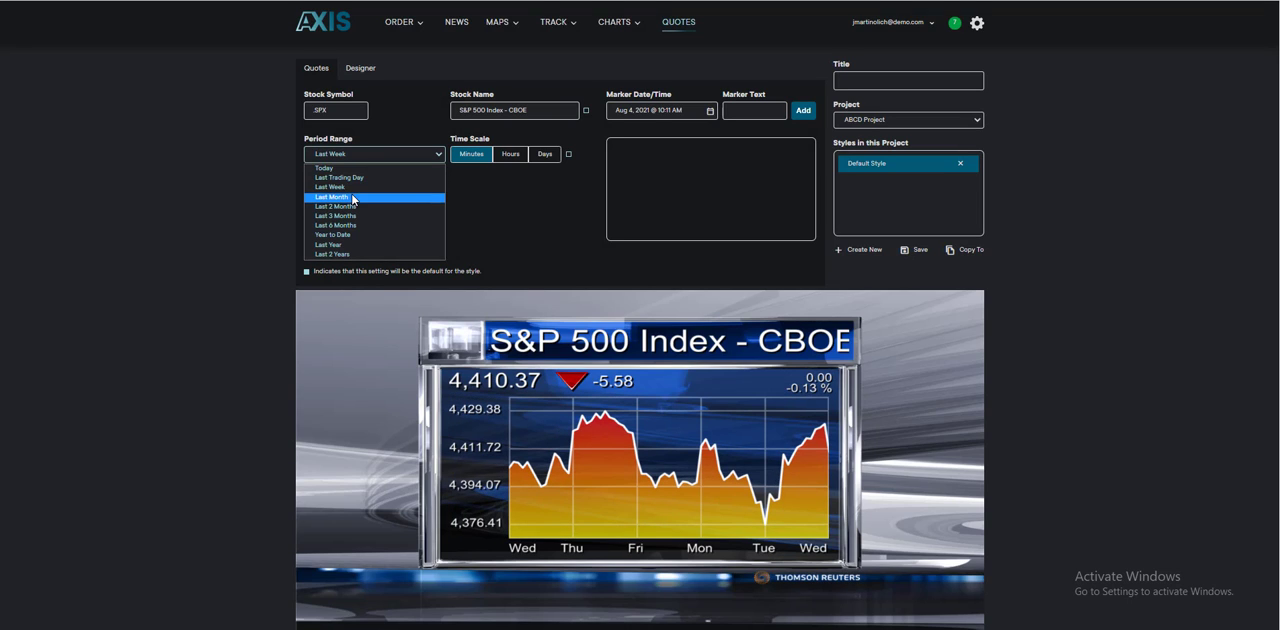
click(352, 198)
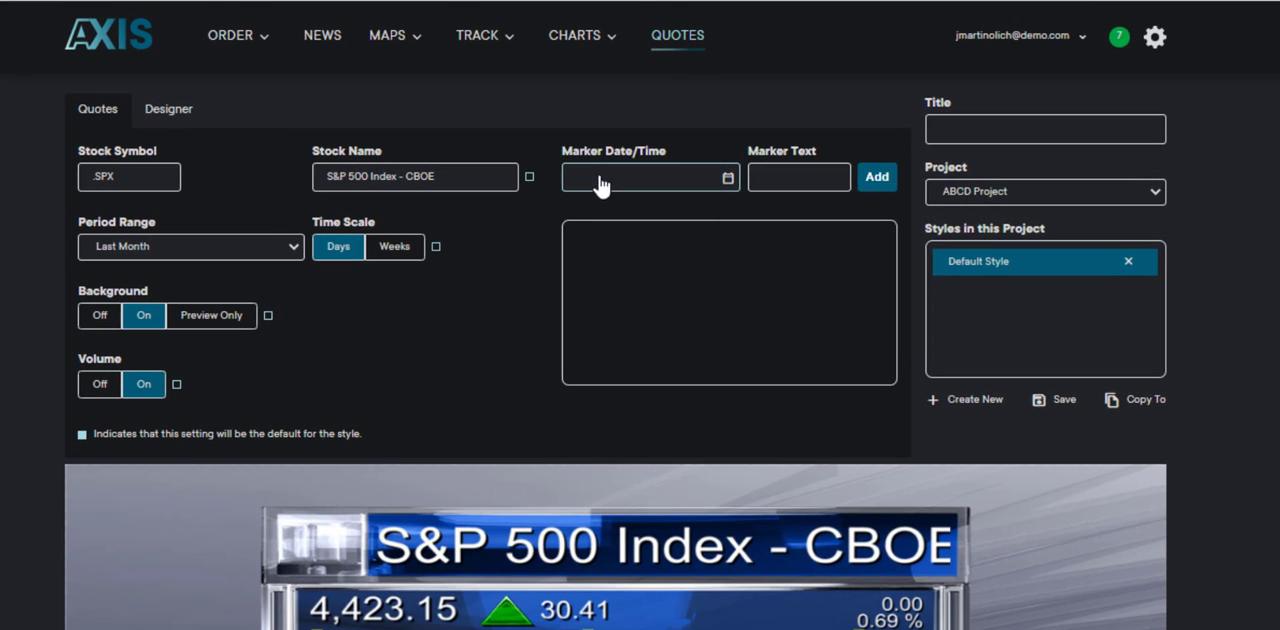
Step: Add a chart marker dated Jul 19, 2021 with the text "COVID FEARS"
click(600, 187)
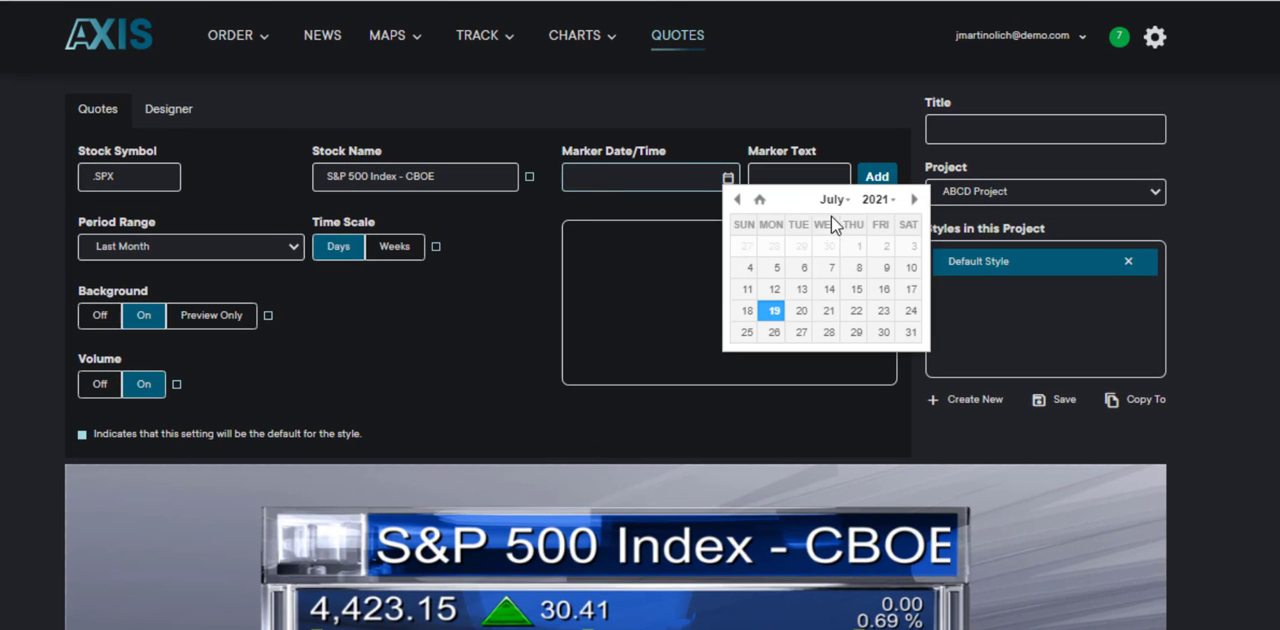
click(782, 311)
click(781, 177)
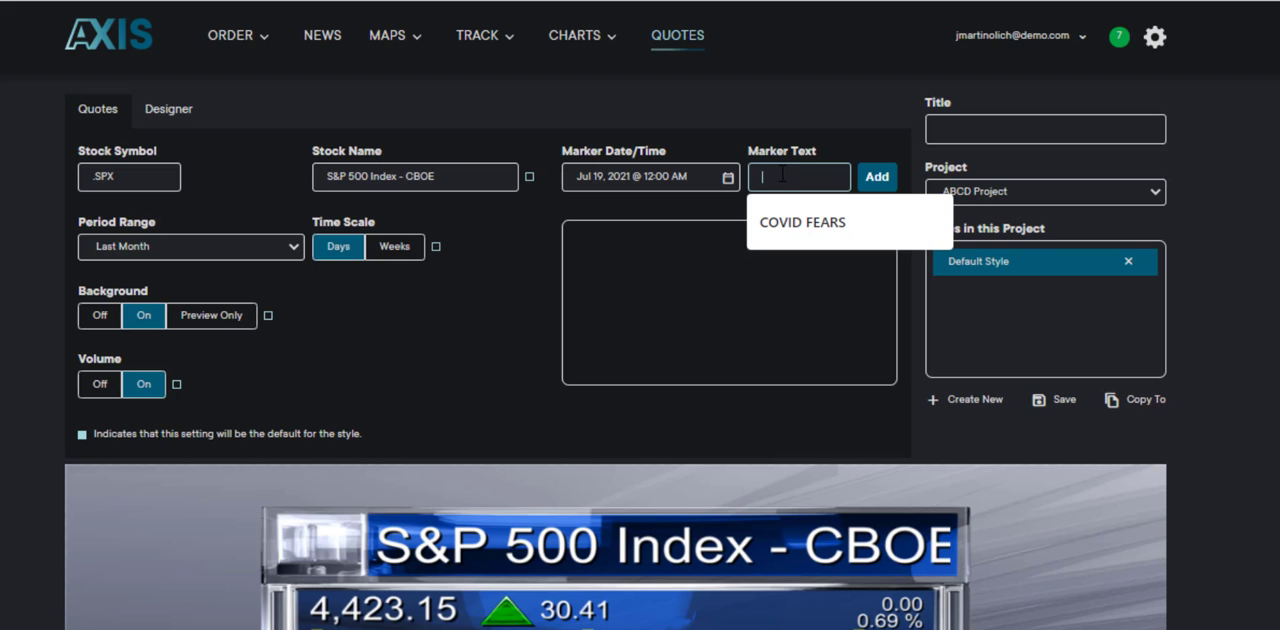
click(797, 223)
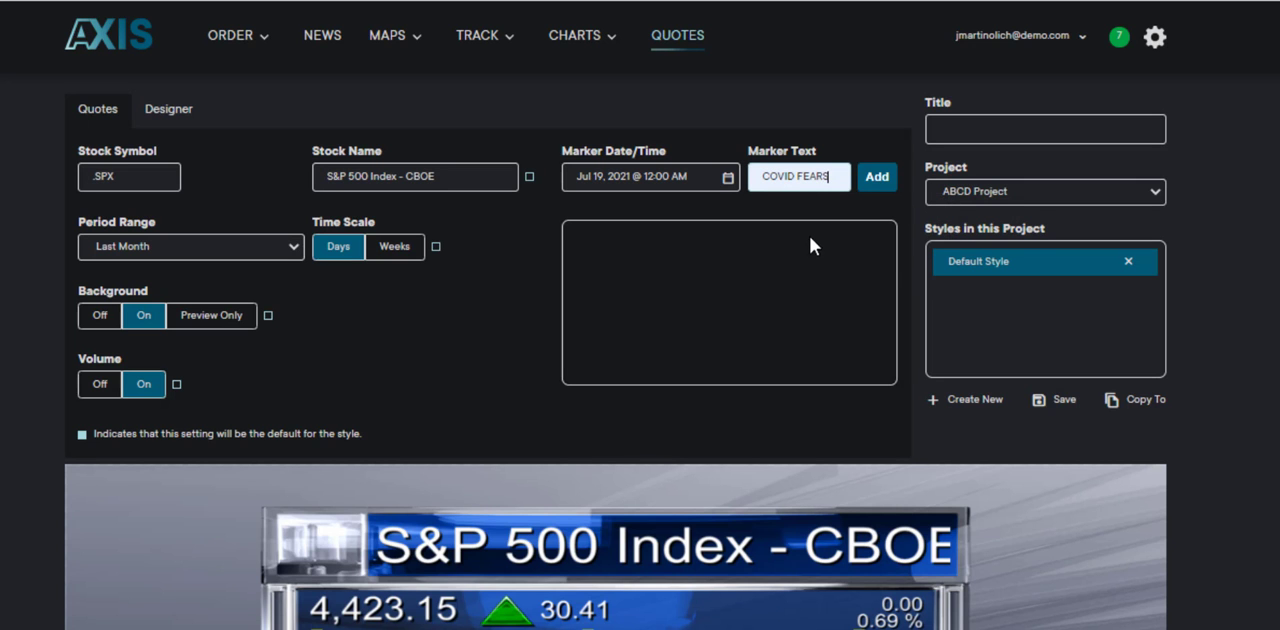
click(870, 178)
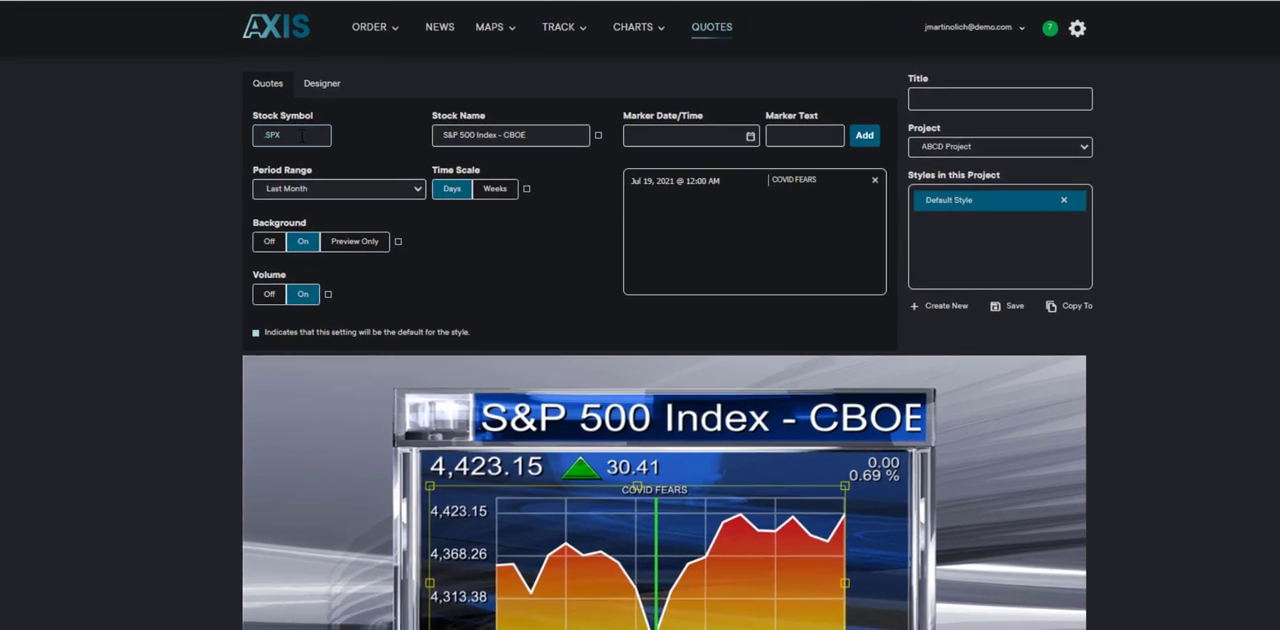
Step: Look up "ford" to load the Ford Motor Co quote, and switch its volume display off and back on
drag(343, 111, 307, 107)
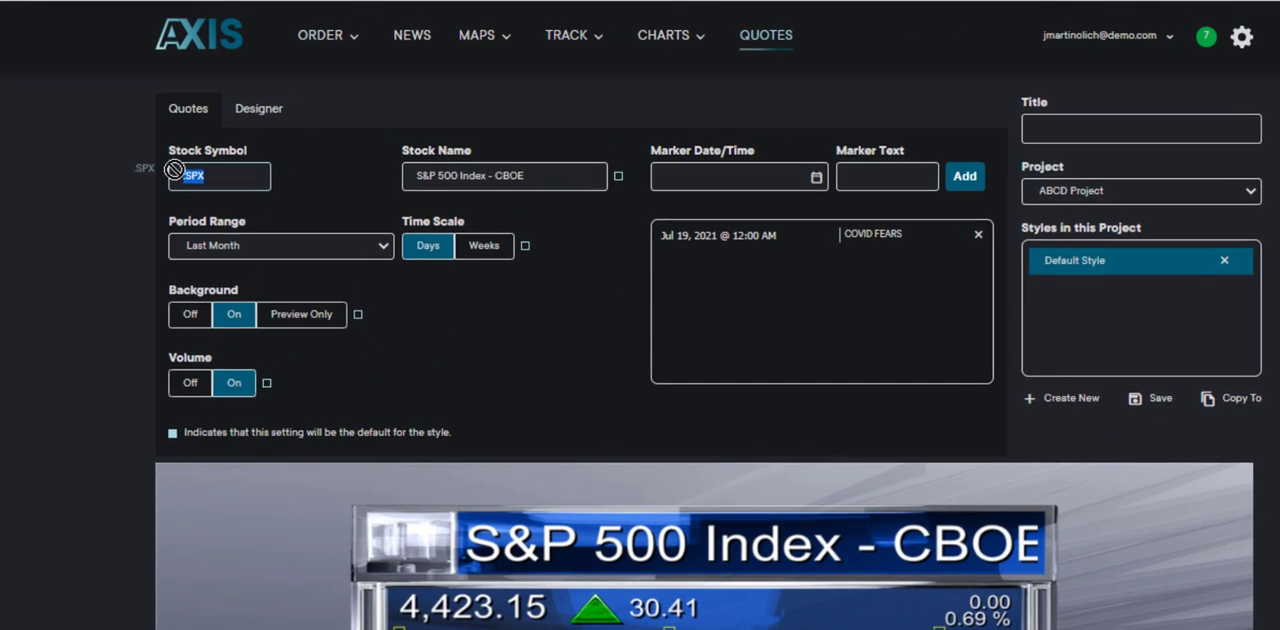
text(ford)
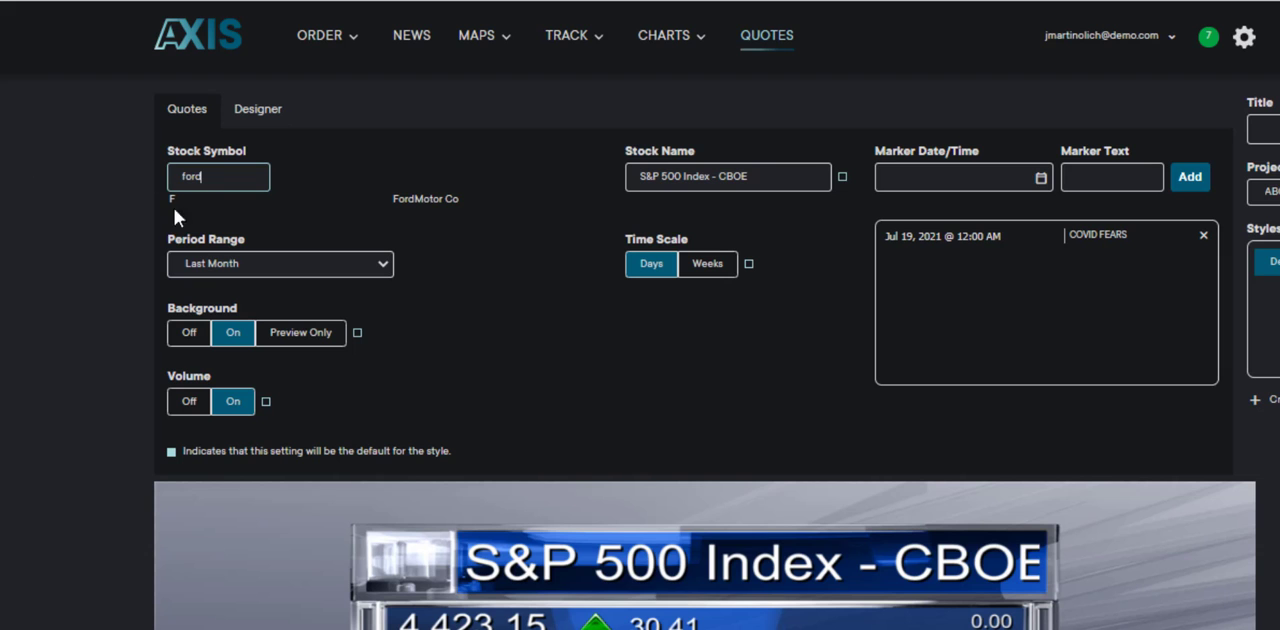
click(183, 199)
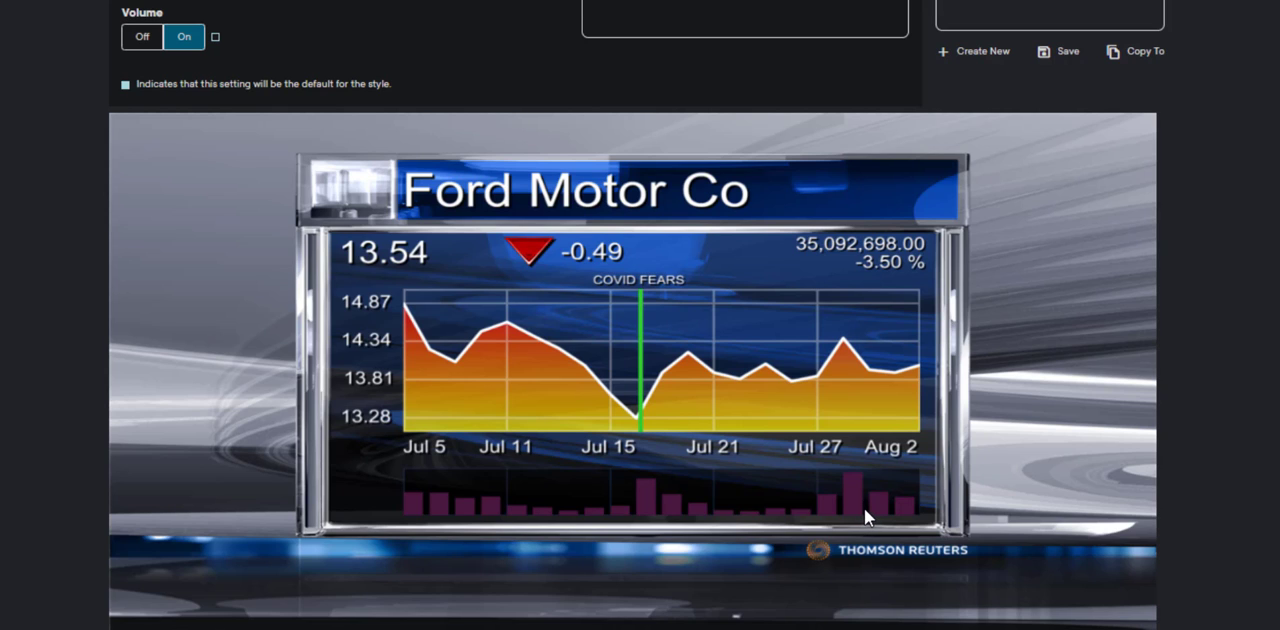
click(140, 38)
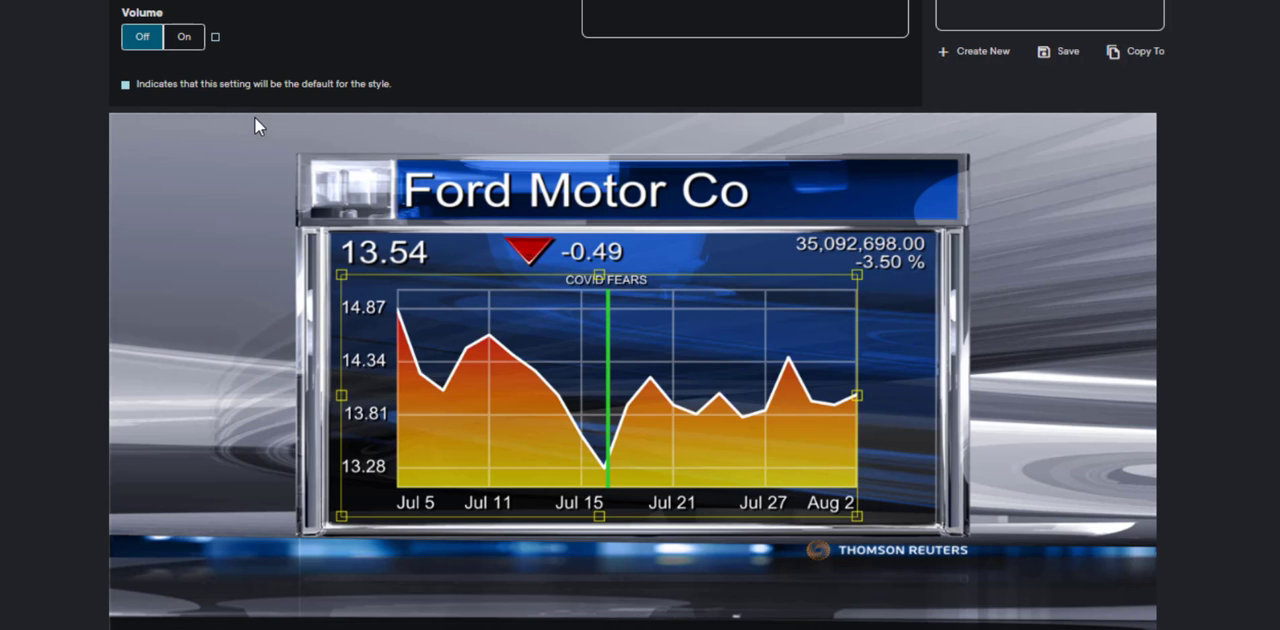
click(184, 36)
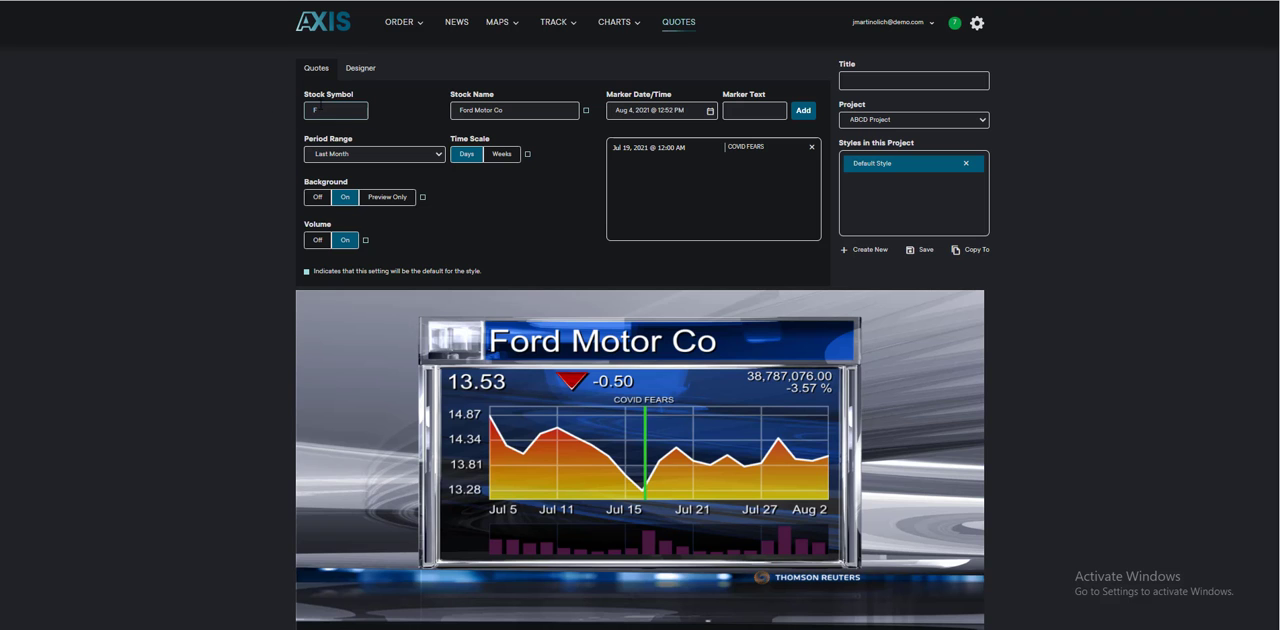
Step: Change the stock symbol to gm and set the period range to Today
text(m)
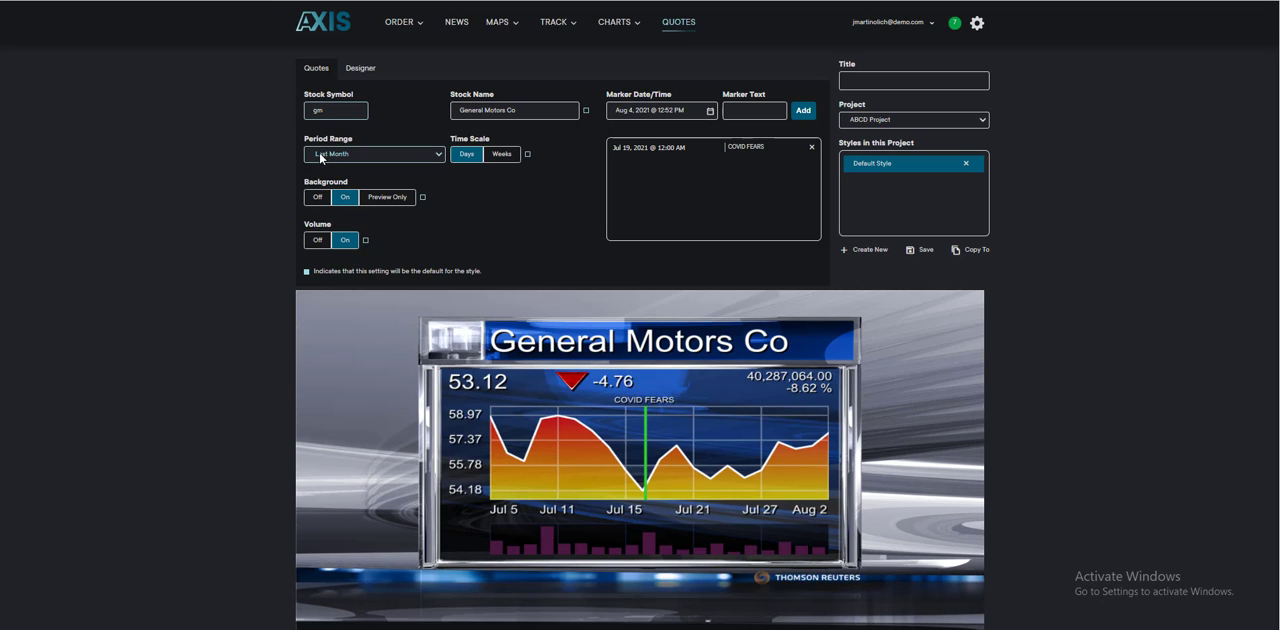
click(337, 156)
click(339, 168)
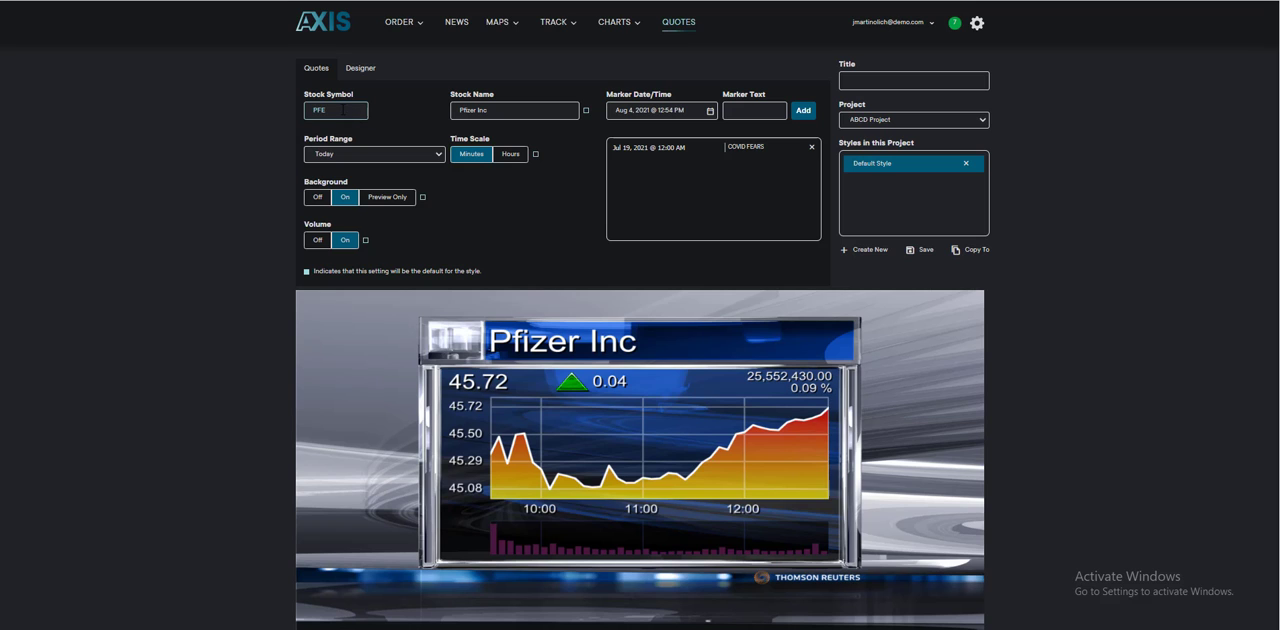
Step: Replace the stock symbol with BNTX to load the BioNTech SE quote
double_click(344, 110)
text(BNTX)
key(Return)
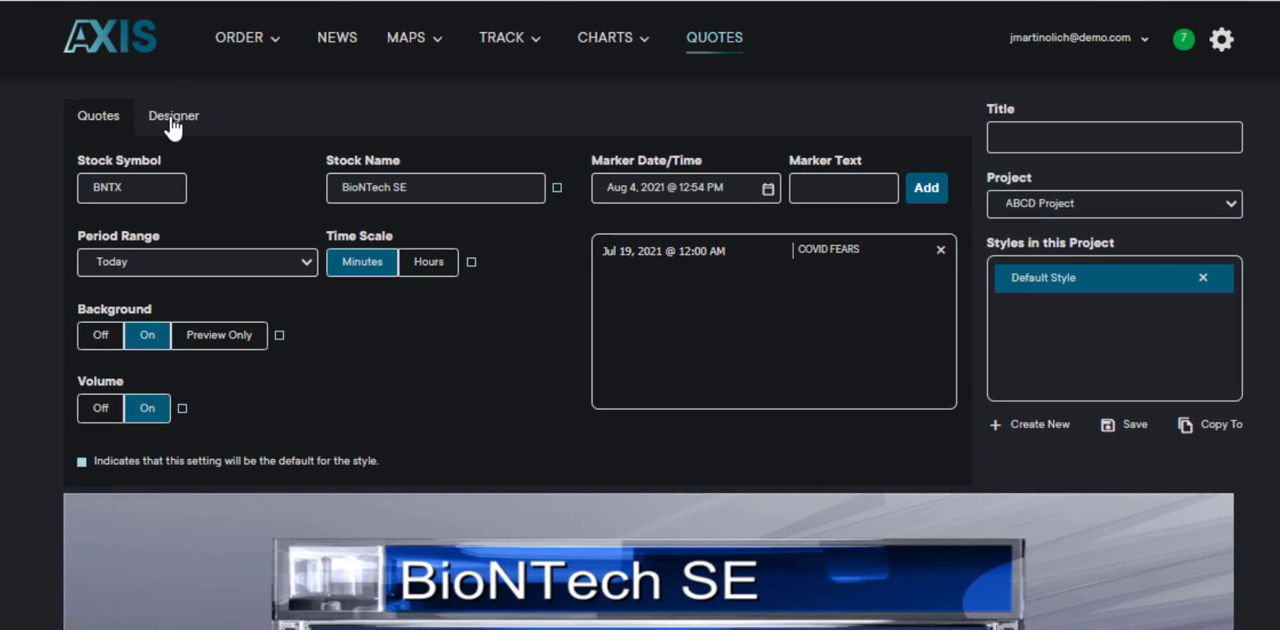
Step: Look at the quote's design layers, return to the quote settings and try turning the background off
click(359, 70)
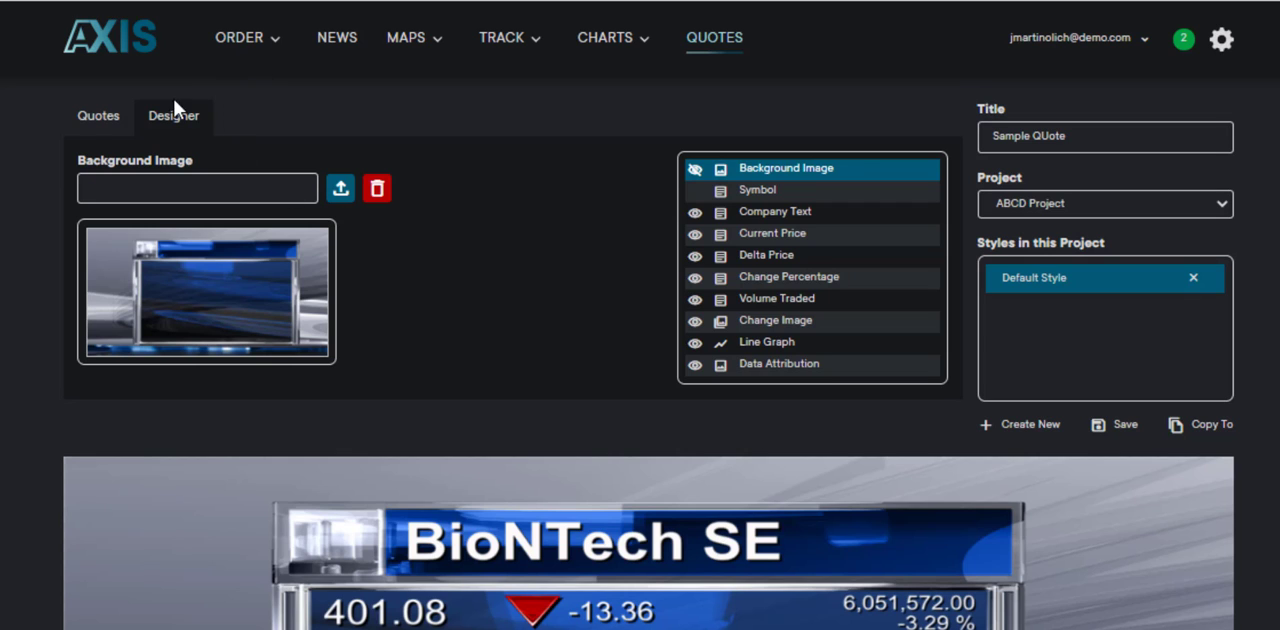
click(93, 120)
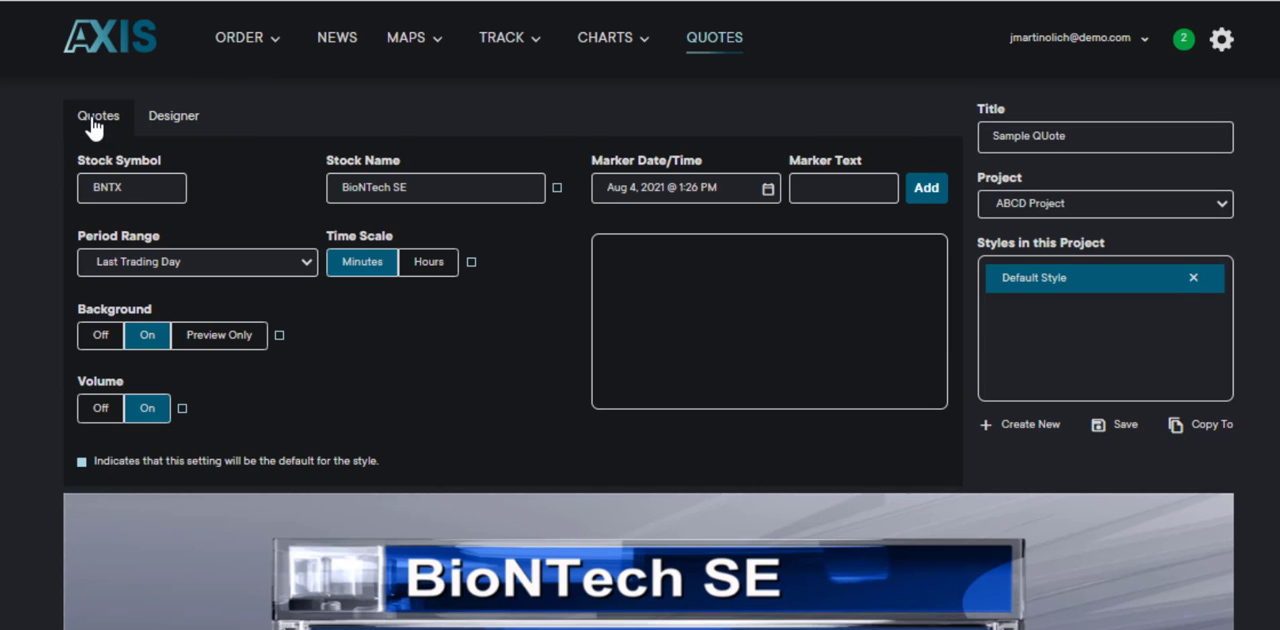
click(95, 333)
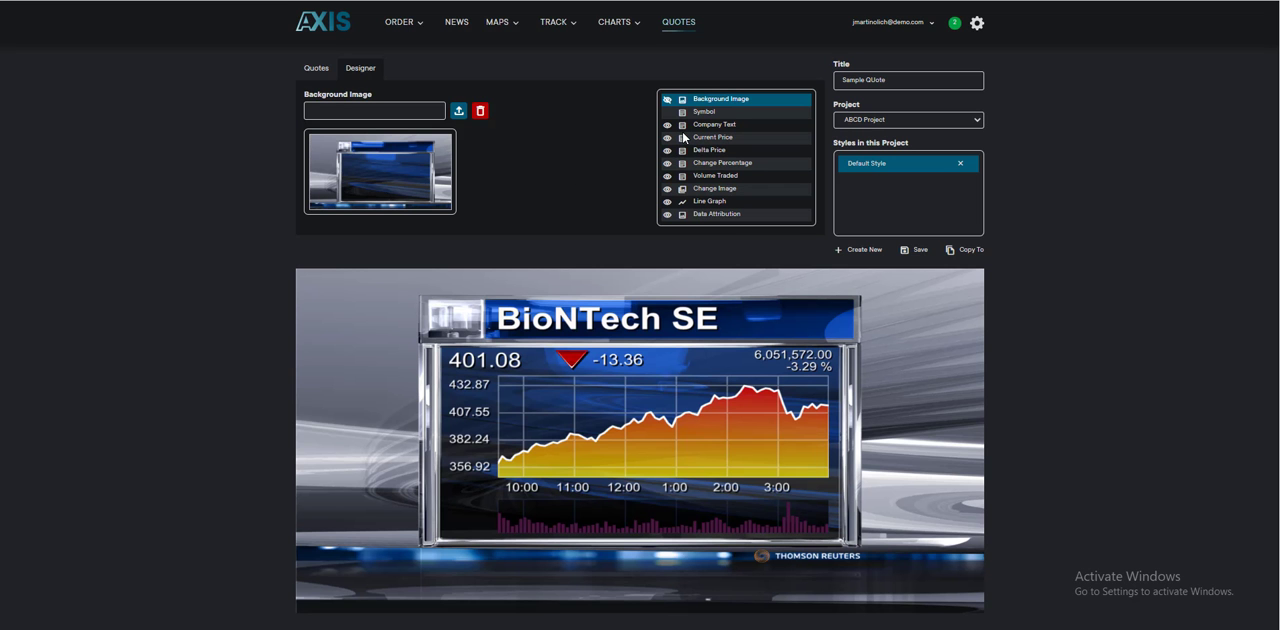
Step: Set the Company Text layer's font to DIN-Black Regular (Demo)
click(720, 125)
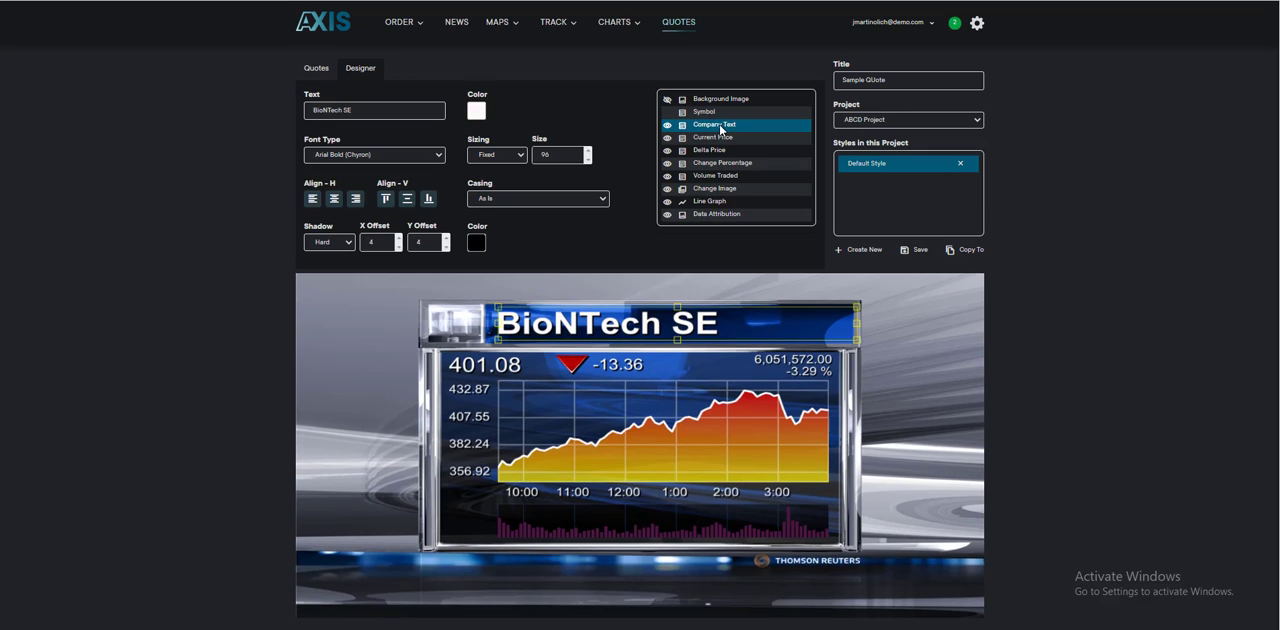
click(391, 156)
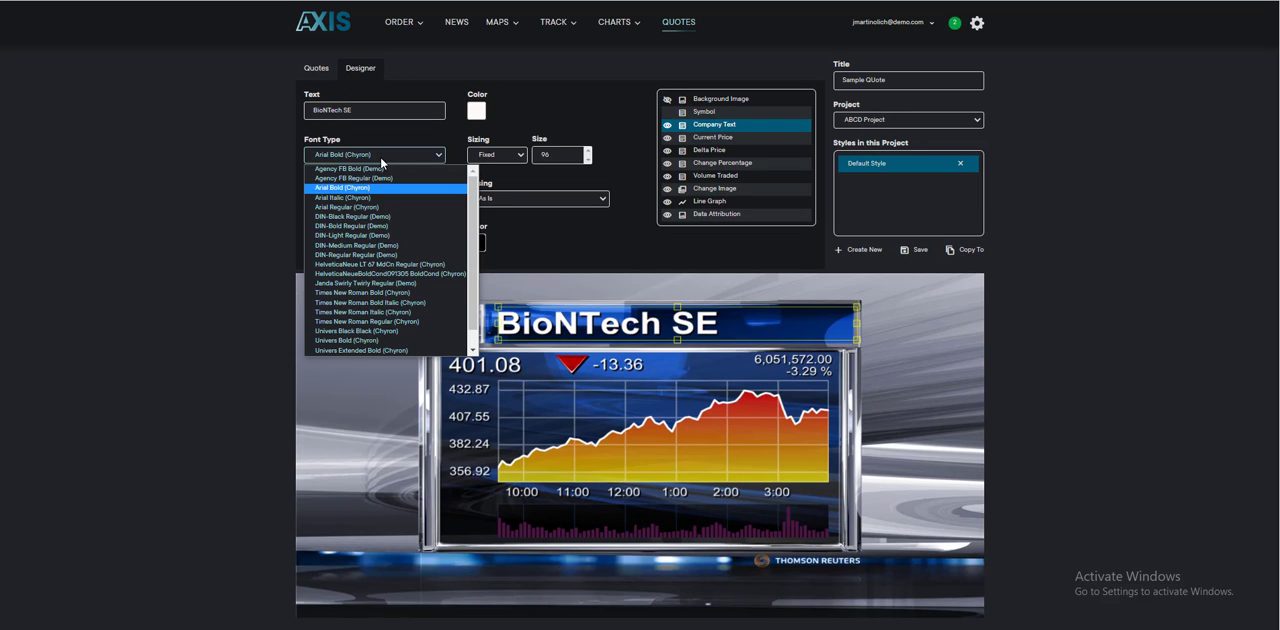
click(370, 216)
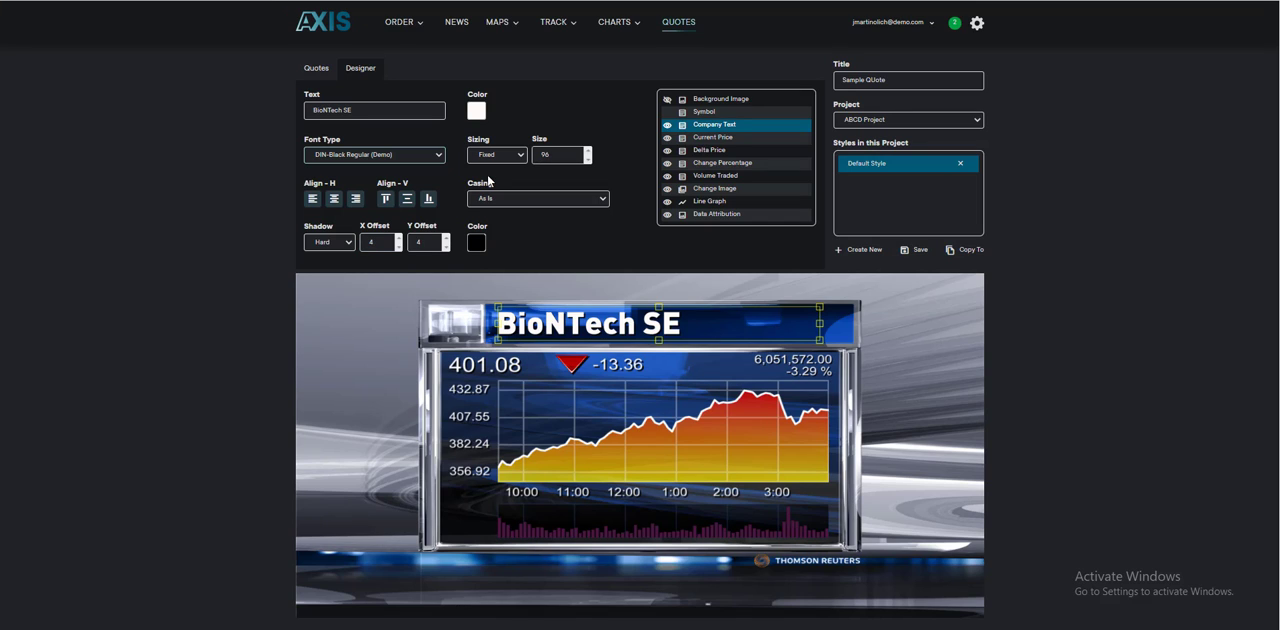
Step: Center the company text horizontally and color it red, rgb(245, 11, 11)
click(338, 200)
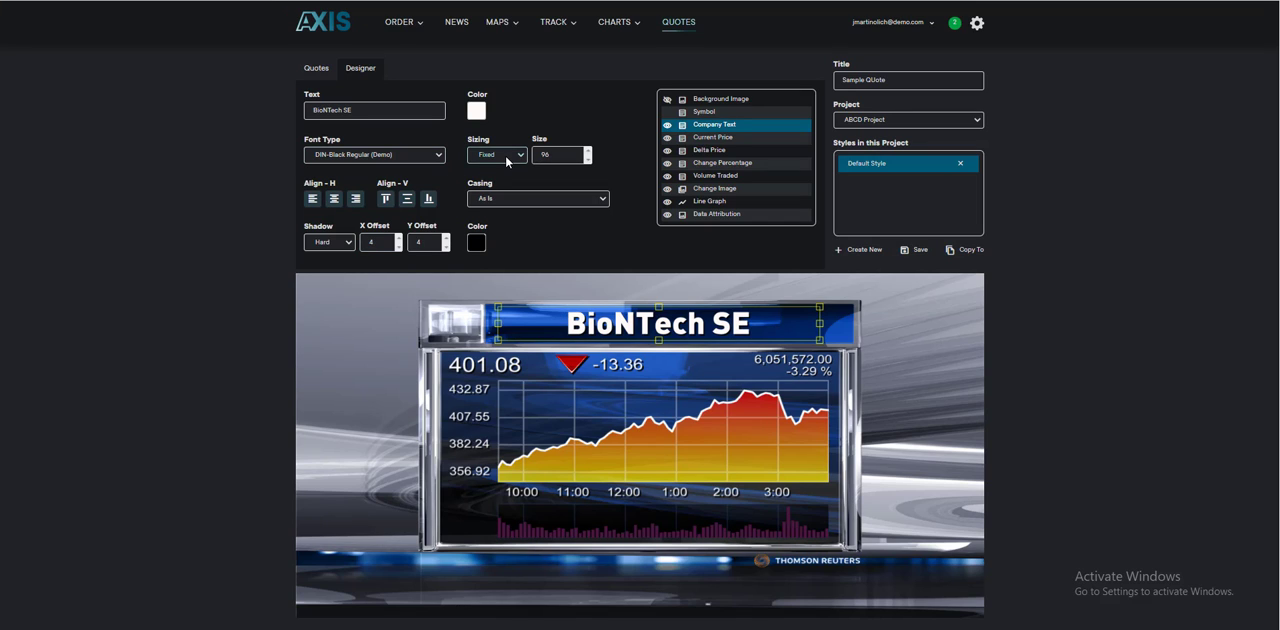
click(477, 112)
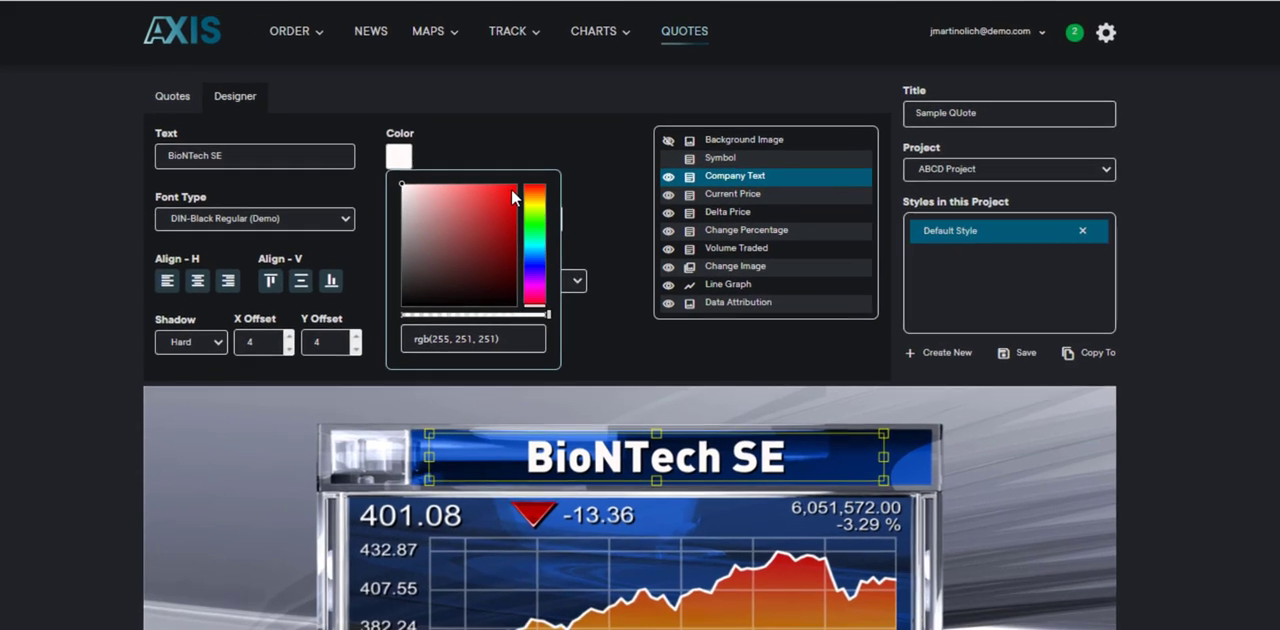
click(512, 189)
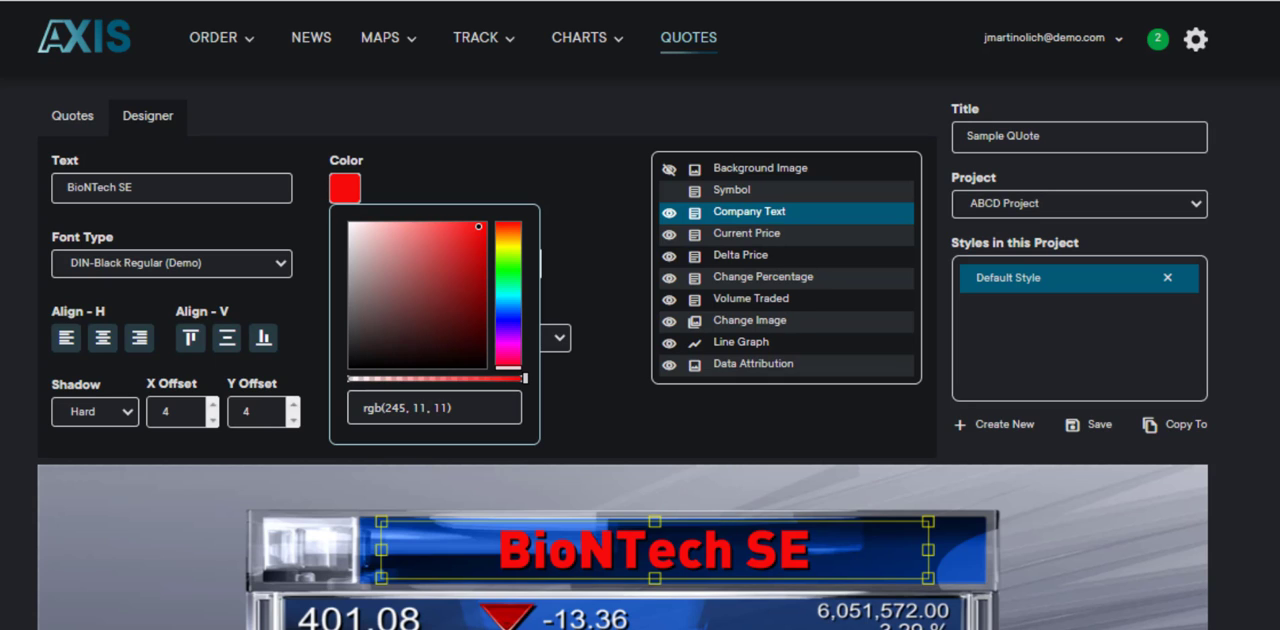
Step: Try a Solid data fill on the line graph, then set both its data fill and grid lines to None
click(758, 340)
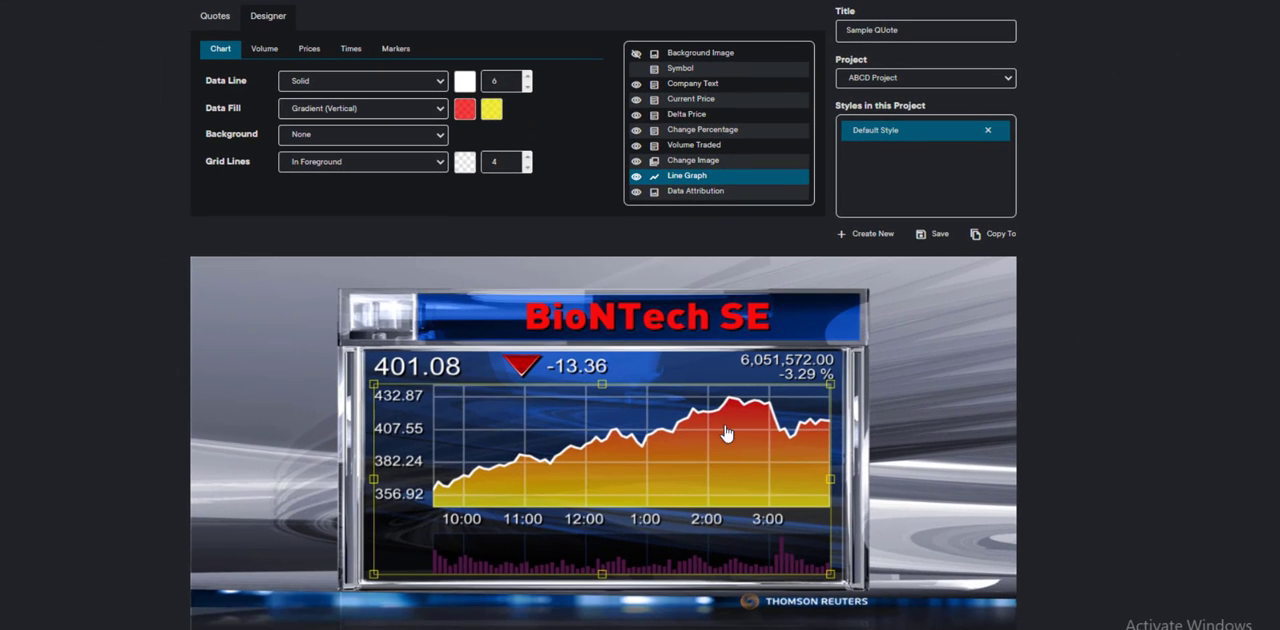
click(392, 110)
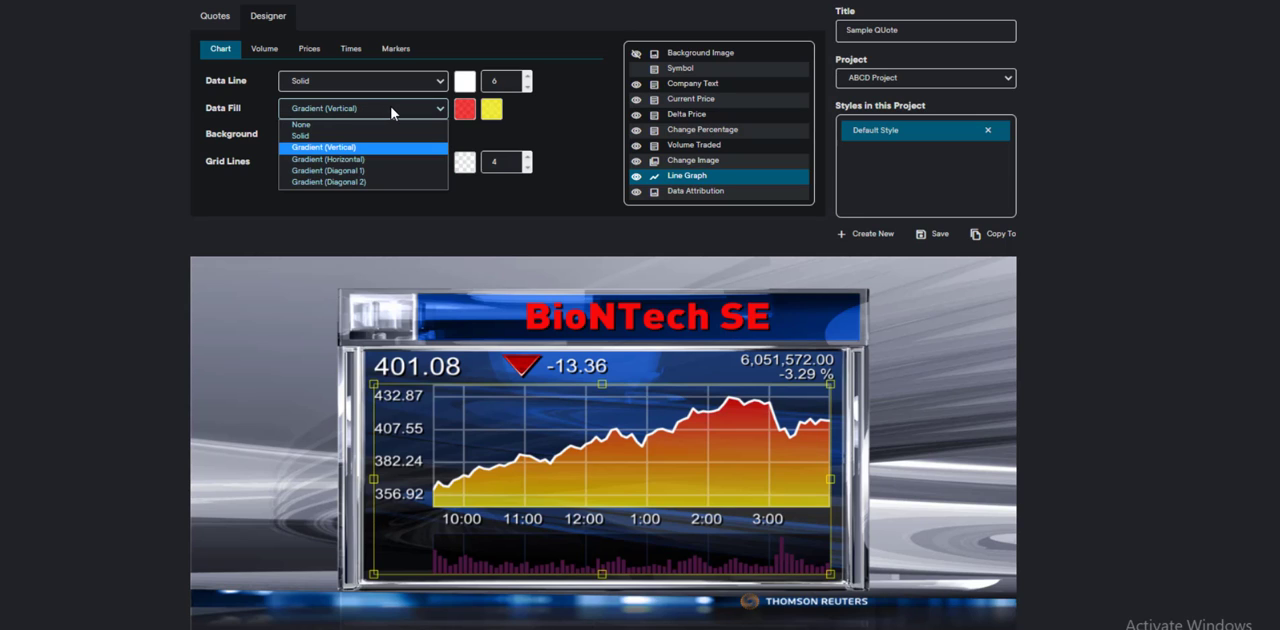
click(317, 136)
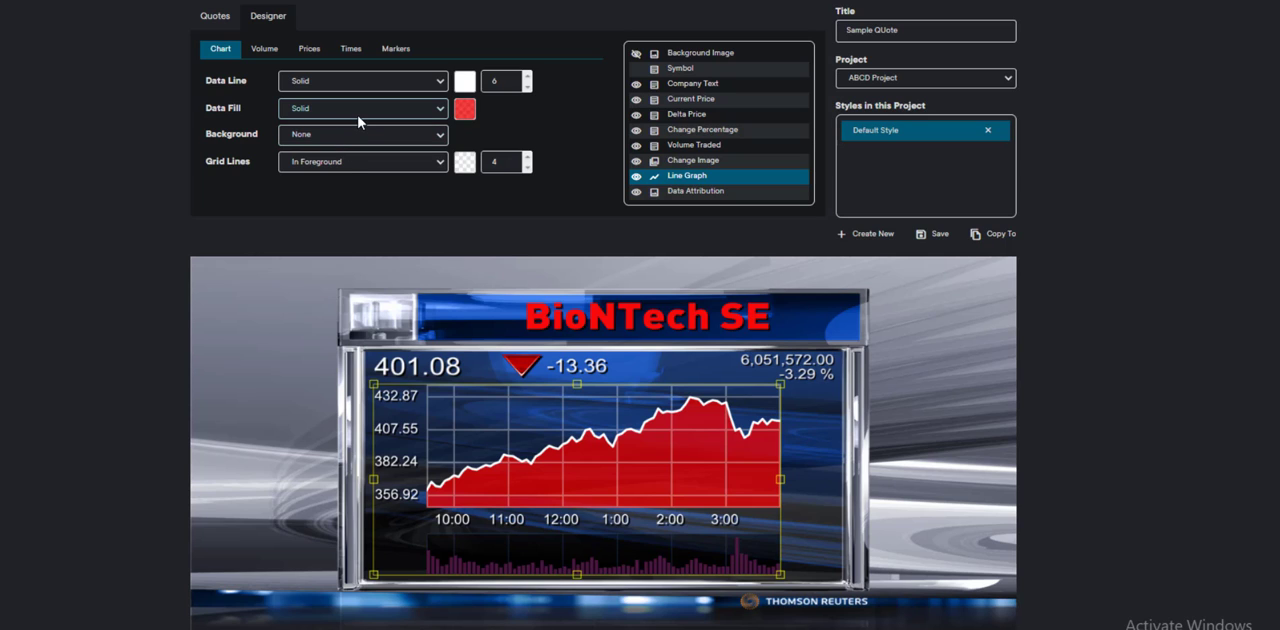
click(358, 121)
click(329, 127)
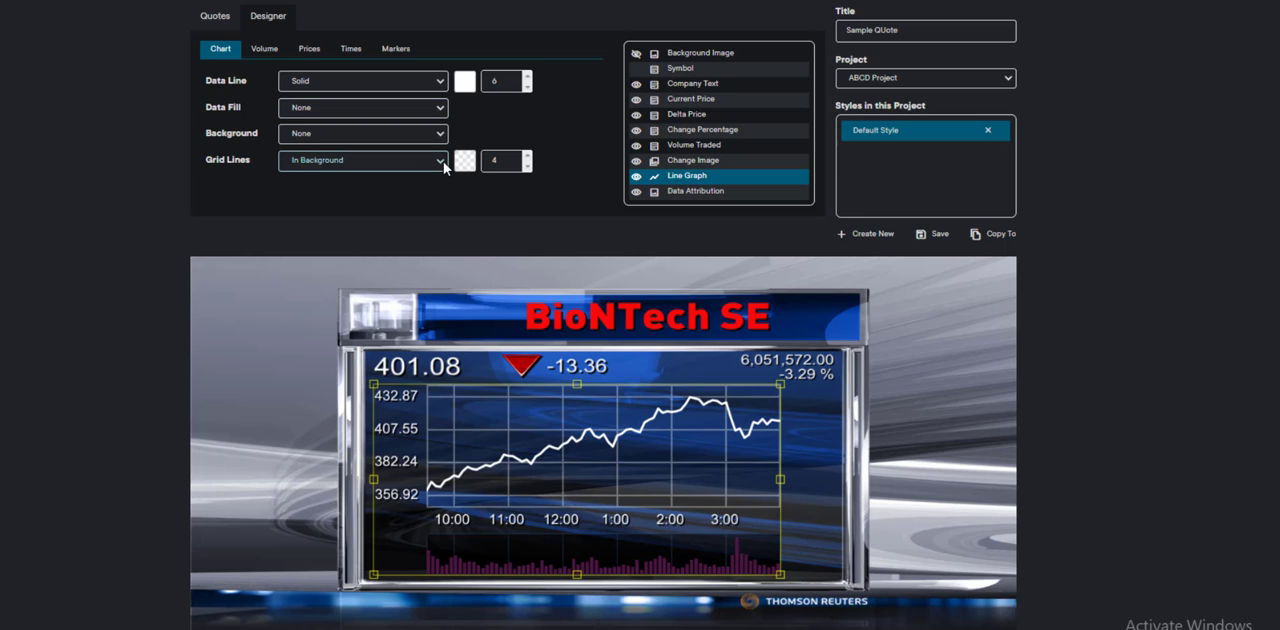
click(437, 163)
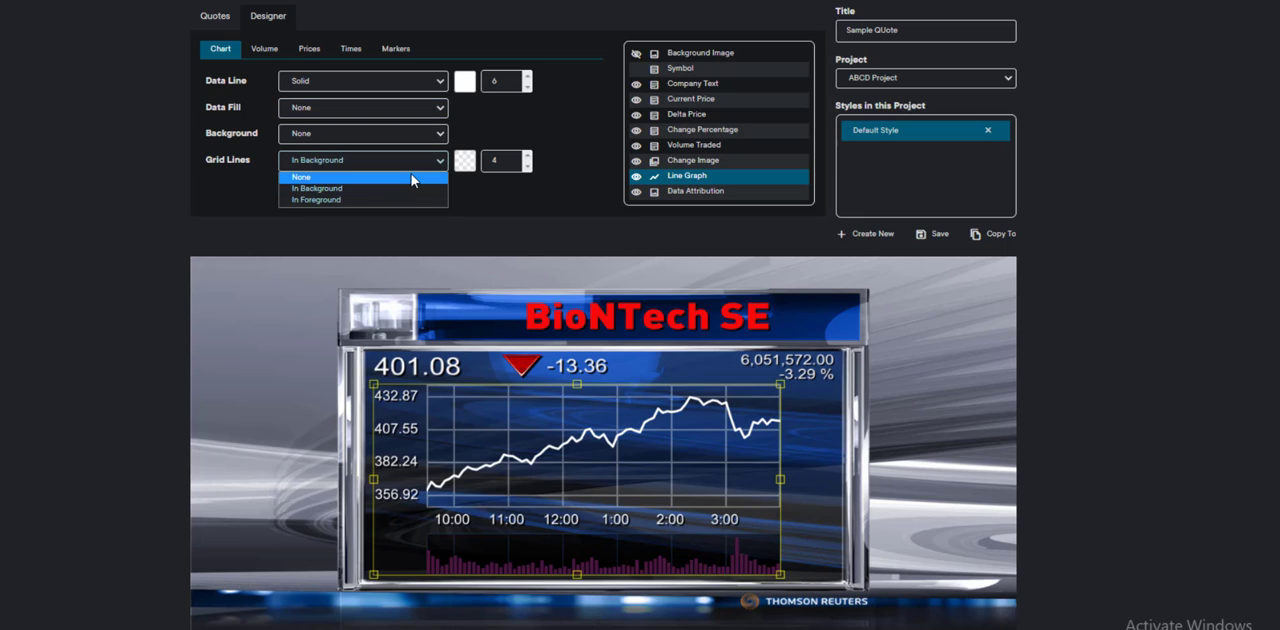
click(413, 178)
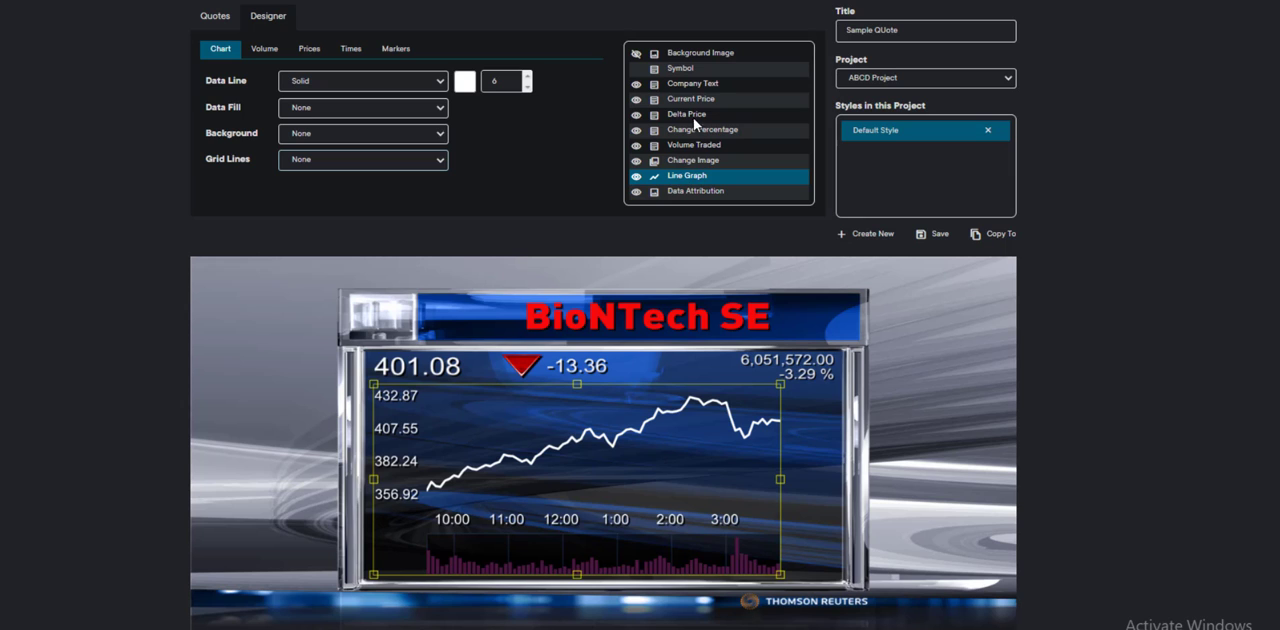
Step: Nudge the BioNTech SE company text slightly down and to the left within its banner
click(598, 320)
mouse_move(588, 320)
mouse_down()
mouse_move(480, 288)
mouse_move(385, 300)
mouse_move(579, 323)
mouse_up()
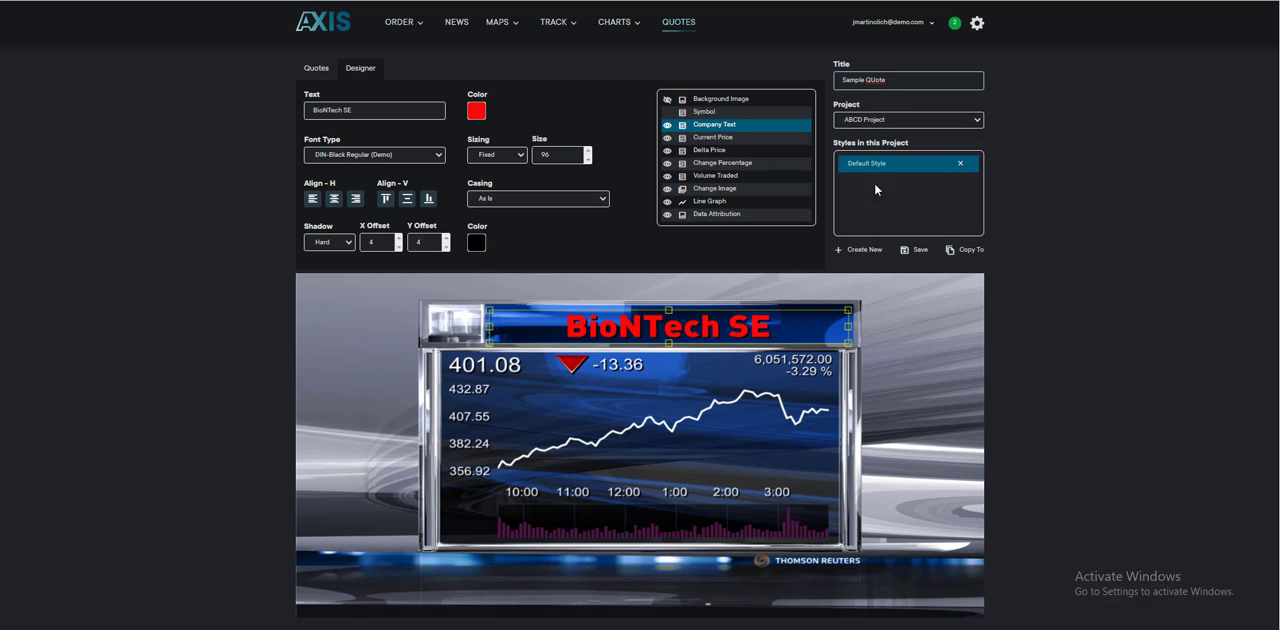
Step: Assemble the Sample QUote graphic with its background on and save the result as a PNG image
scroll(933, 306, down, 1)
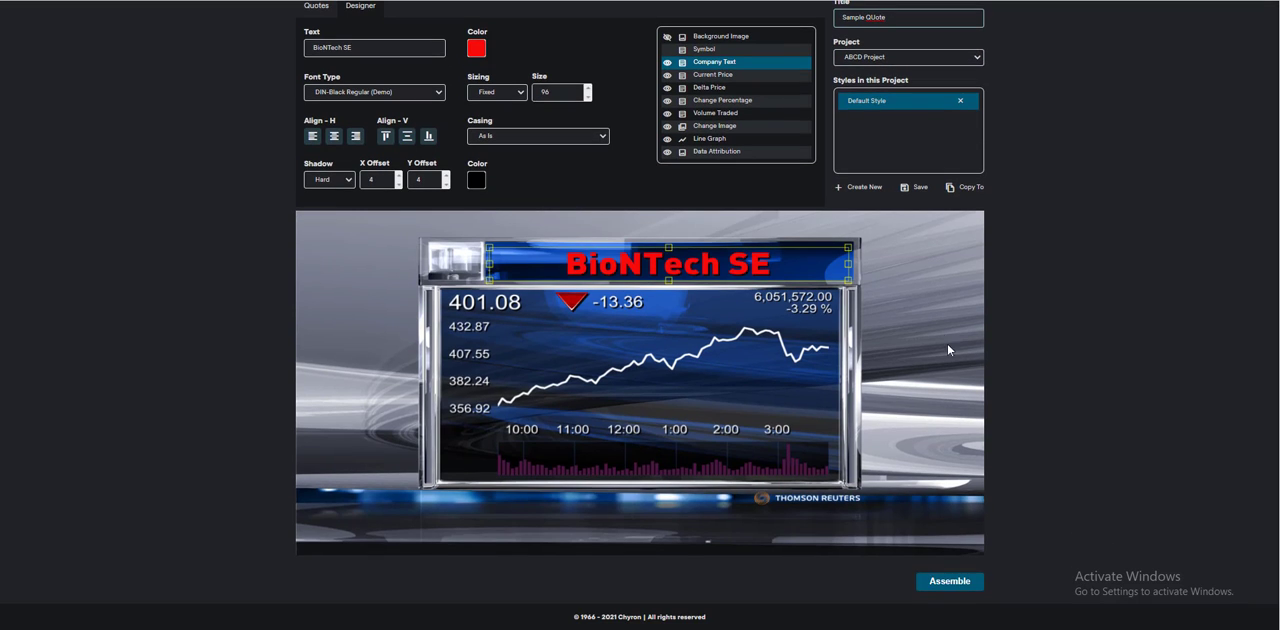
click(945, 586)
scroll(235, 54, up, 1)
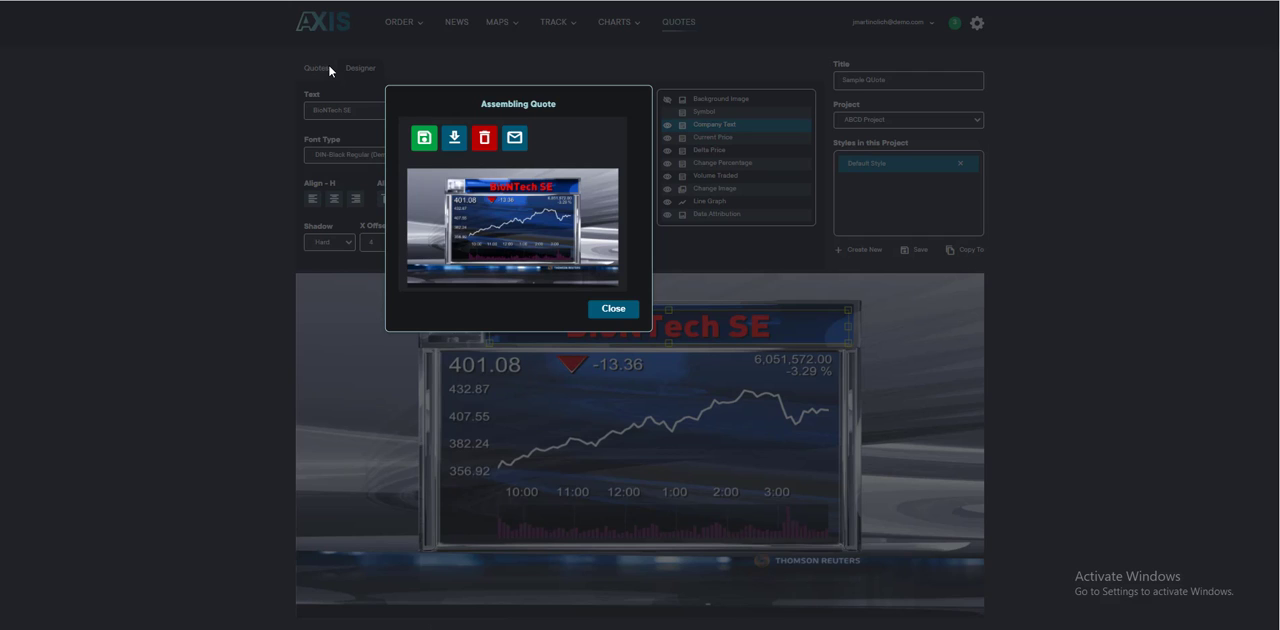
click(422, 138)
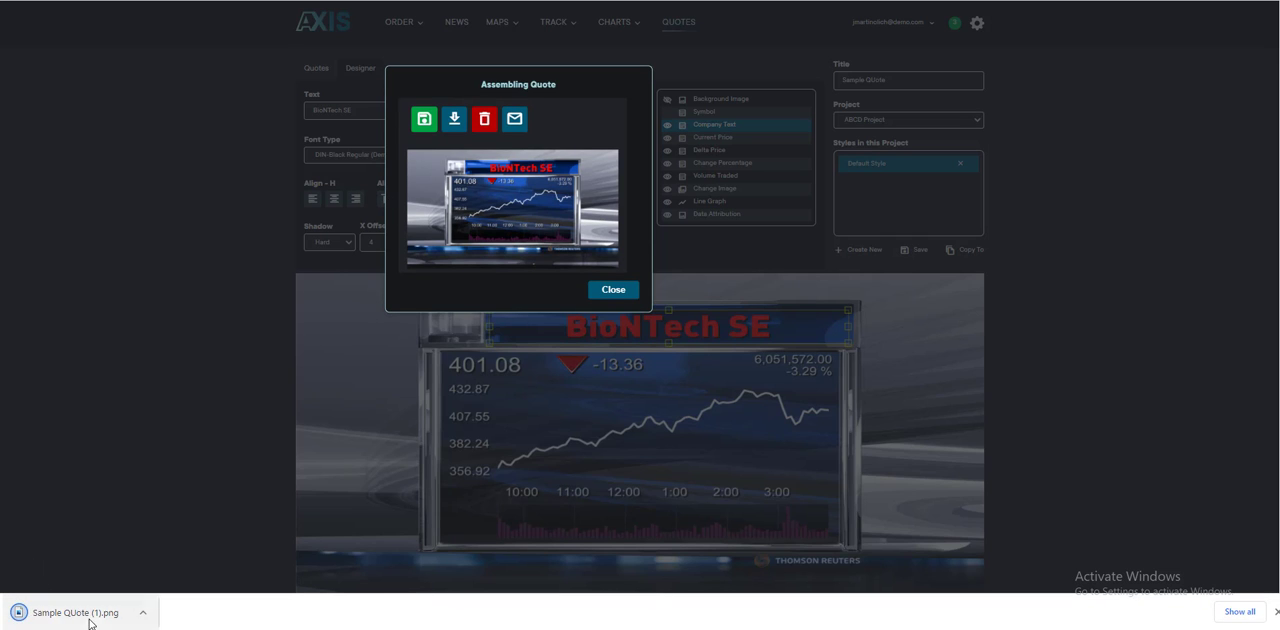
Step: View the downloaded Sample QUote (1).png at full size, and close both the image and the Assembling Quote dialog
click(96, 619)
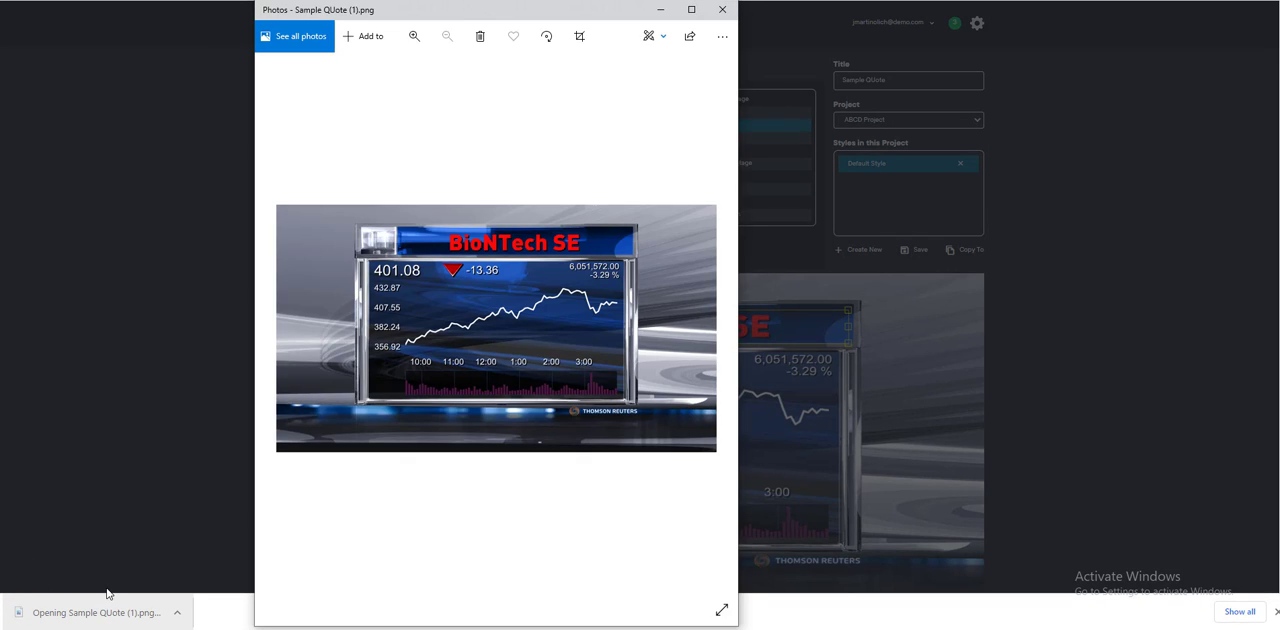
click(722, 10)
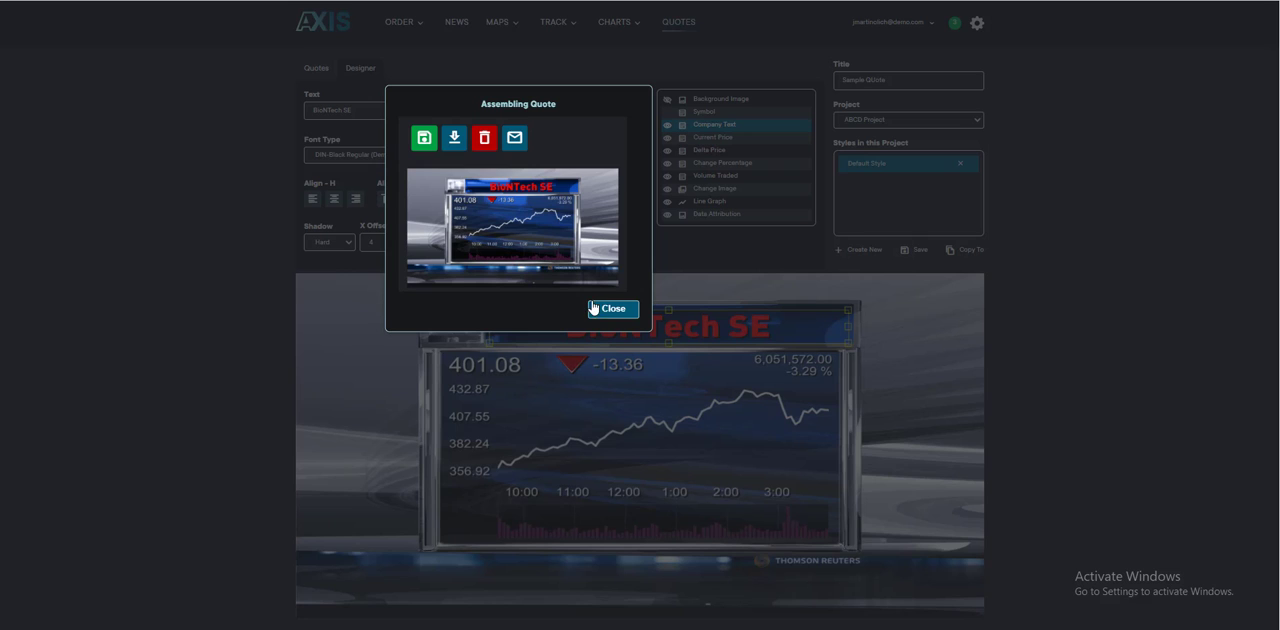
click(612, 308)
Step: Set the quote's Background option to Off in the quote settings
click(316, 70)
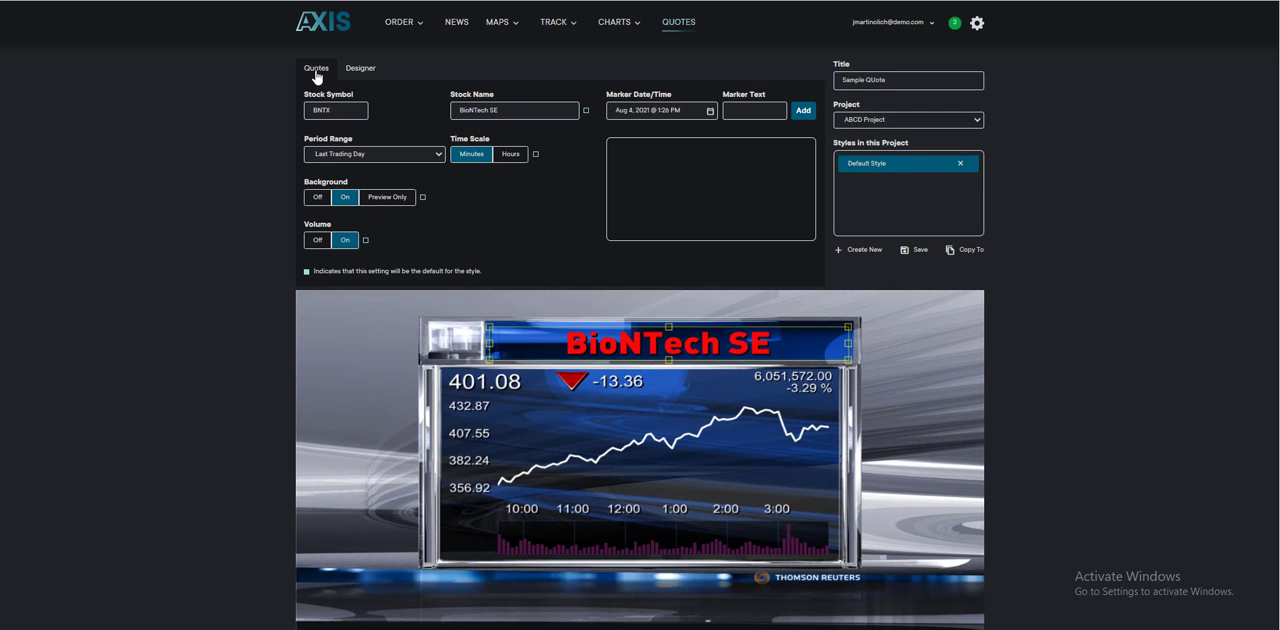
click(318, 197)
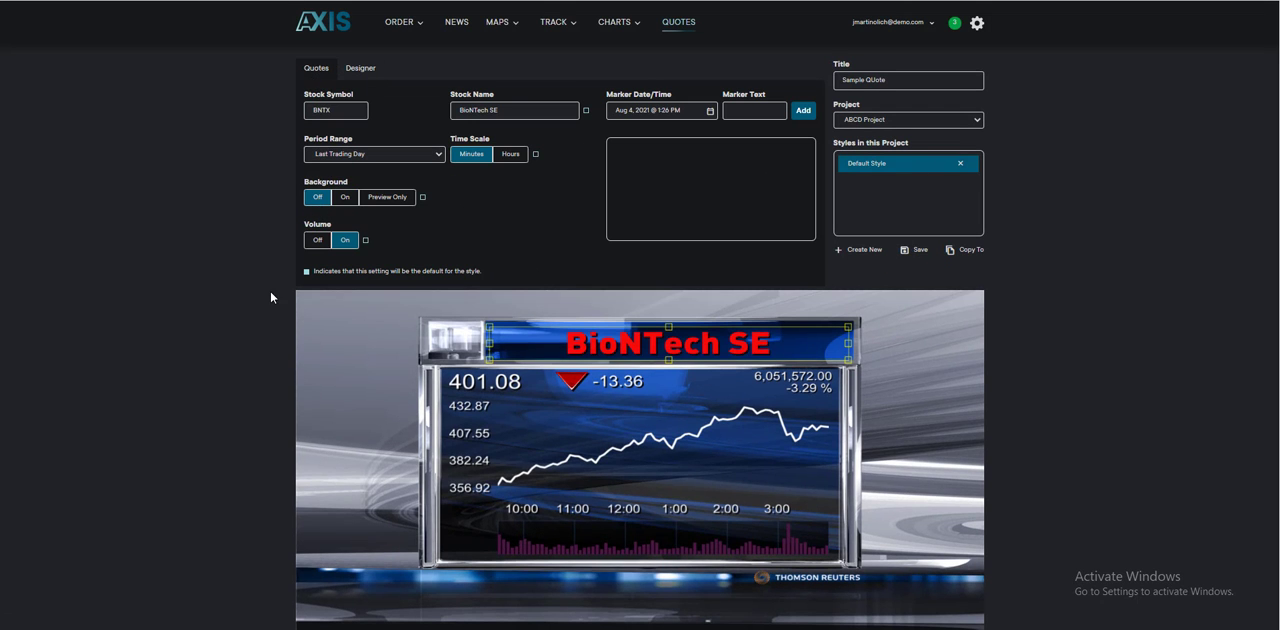
Step: Assemble the quote without its background, save it as a PNG and open the downloaded image
scroll(809, 391, down, 2)
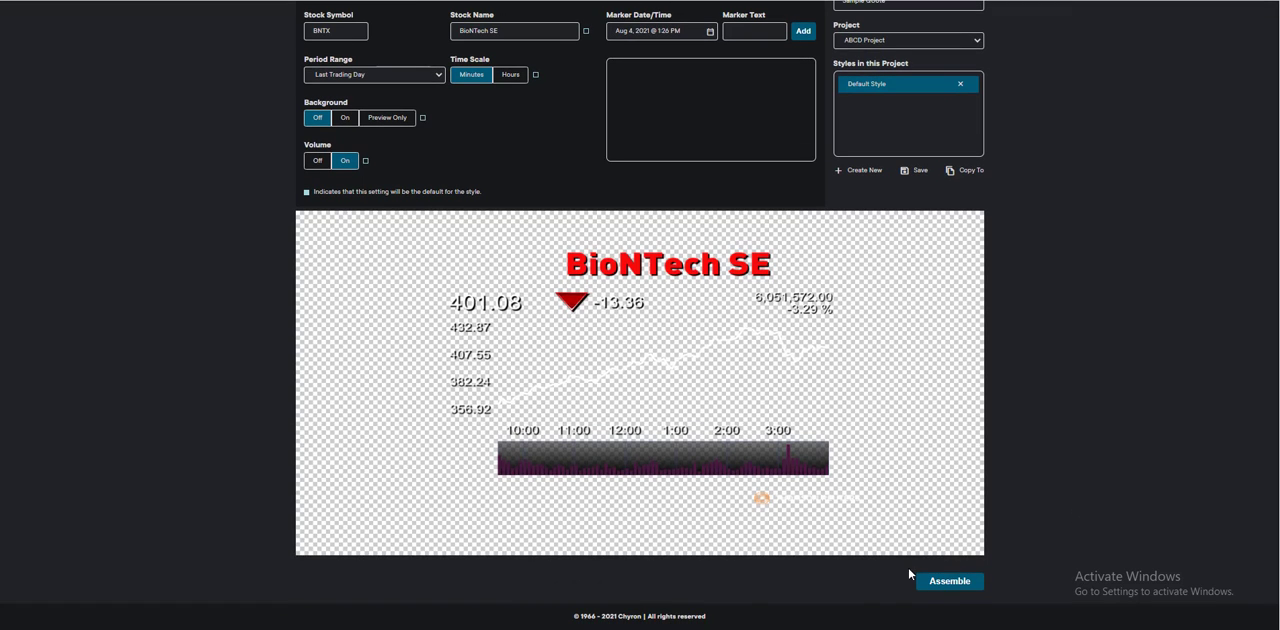
click(957, 588)
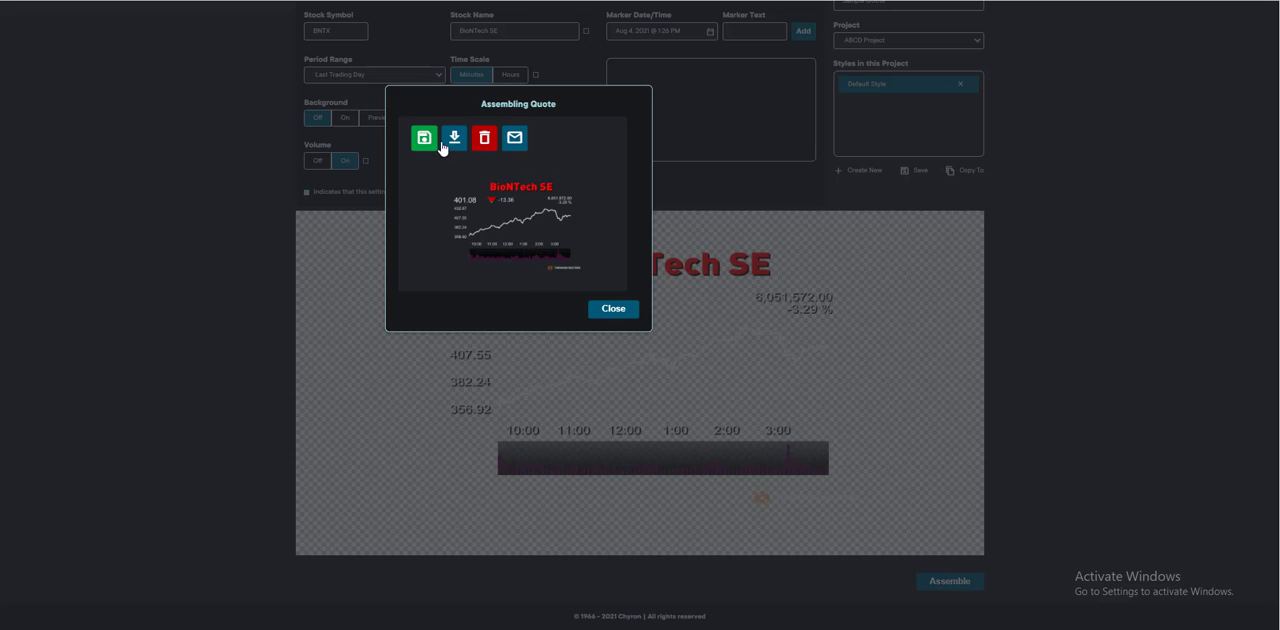
click(424, 138)
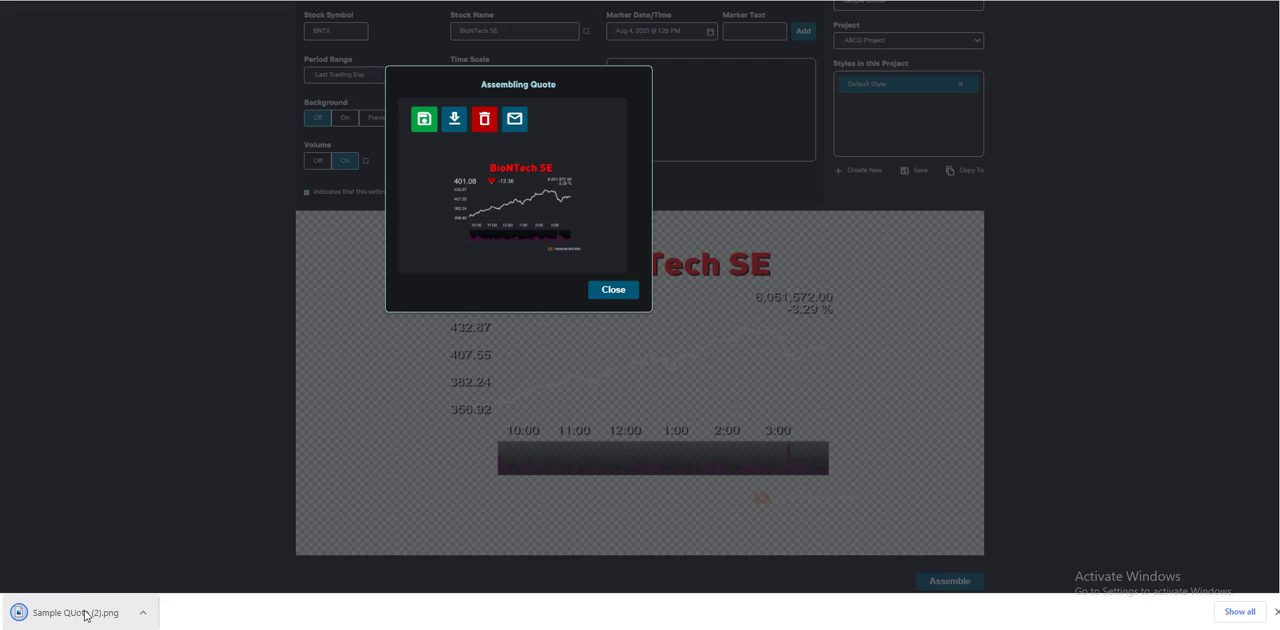
click(85, 613)
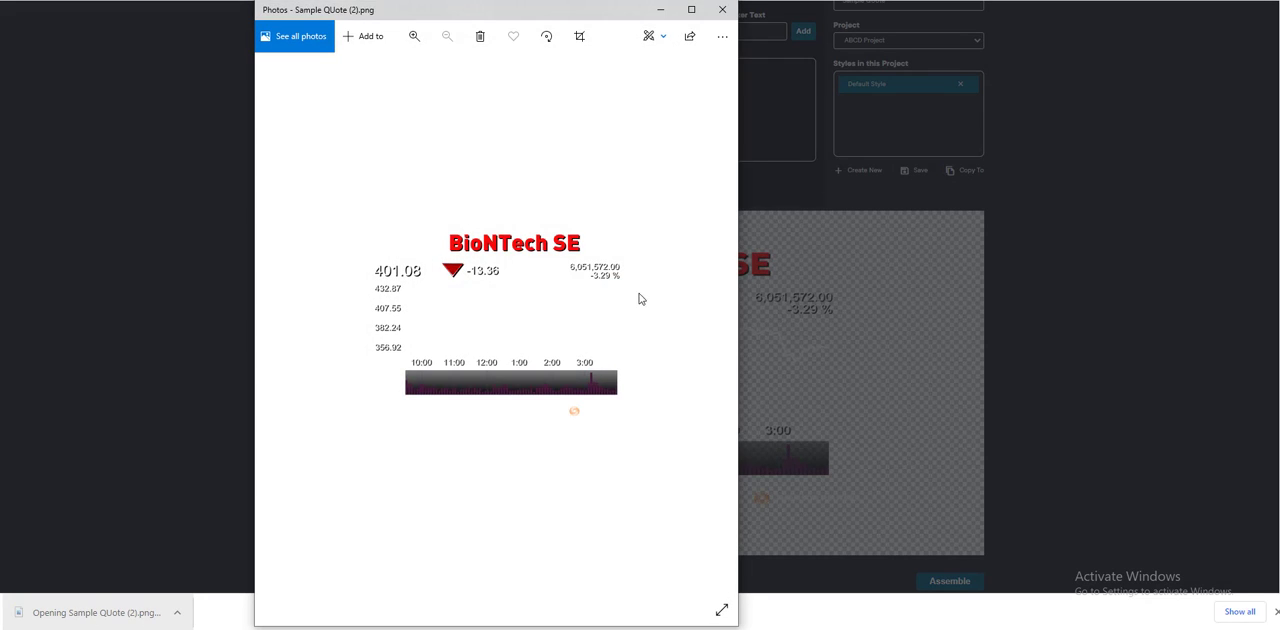